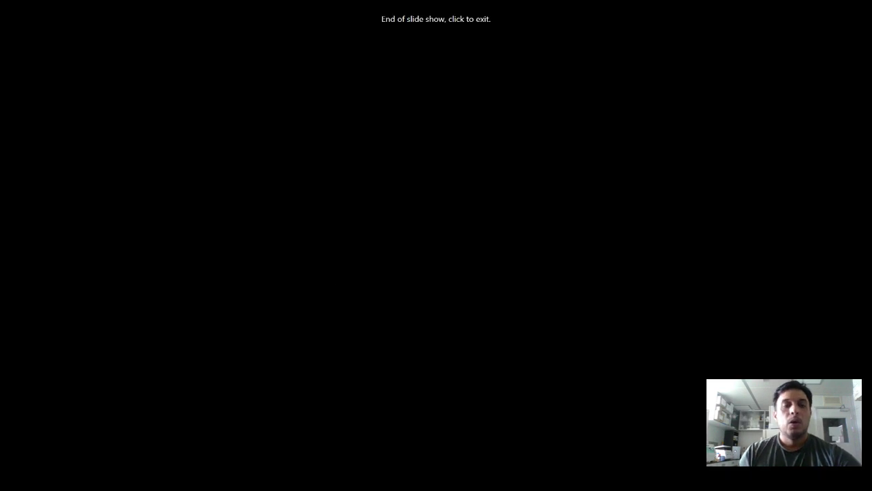
- Exit the finished slide show to return to the Benefits slide in the editor
click(333, 291)
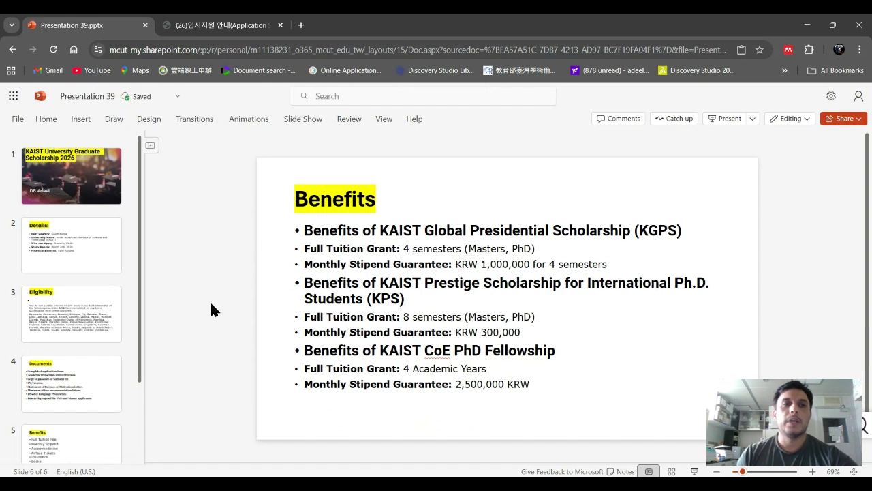
- Open the 2026 Spring Semester international application and read its timelines and notices
click(250, 22)
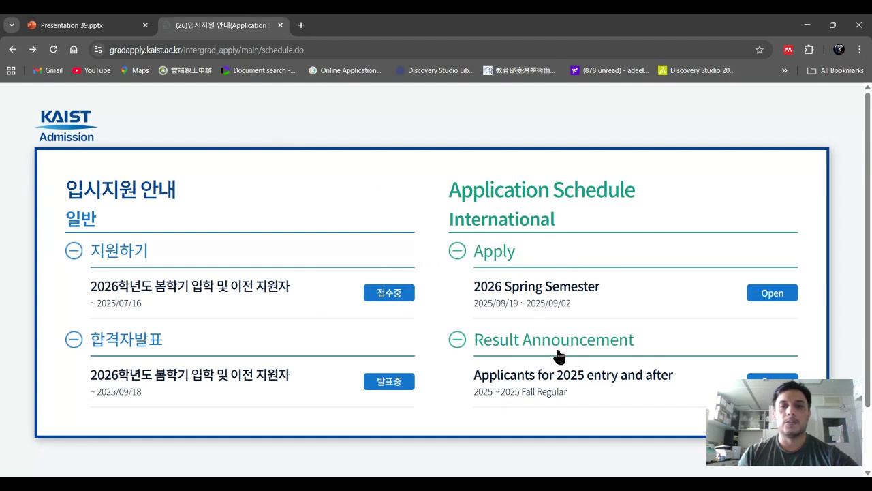
click(770, 293)
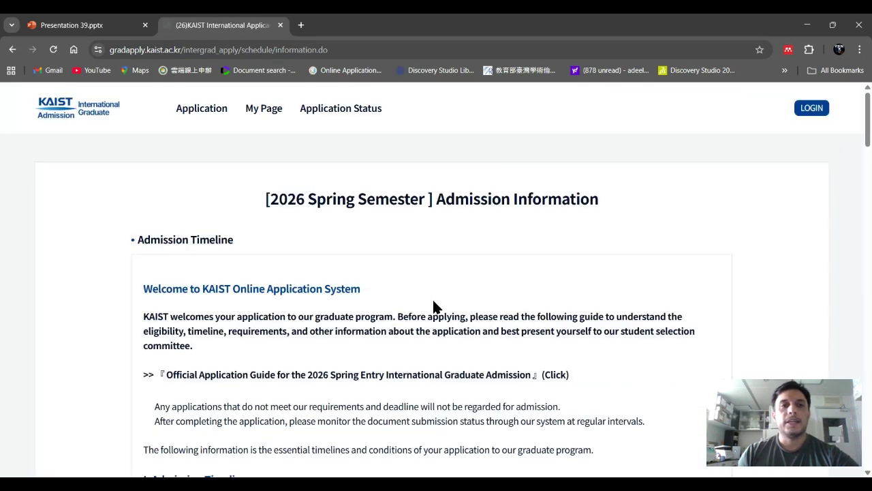
scroll(432, 300, down, 3)
scroll(438, 308, up, 2)
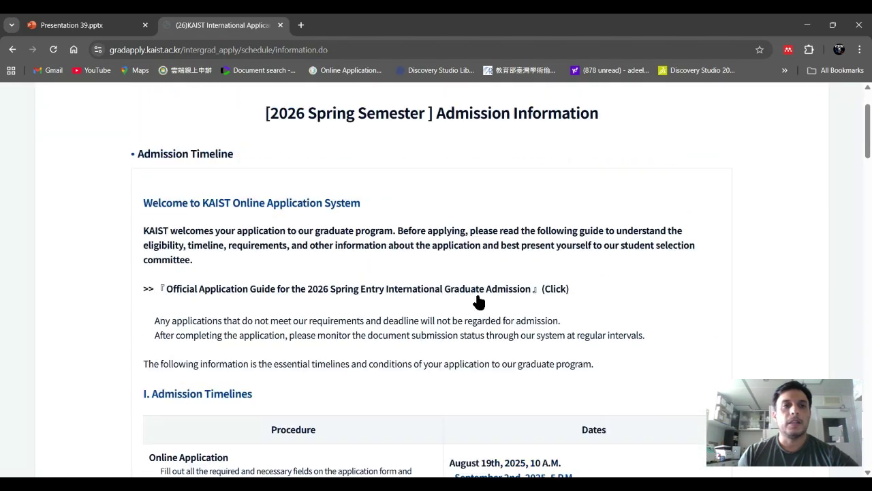
scroll(259, 275, down, 3)
scroll(263, 293, down, 2)
scroll(262, 279, up, 2)
scroll(415, 273, down, 3)
scroll(419, 325, down, 10)
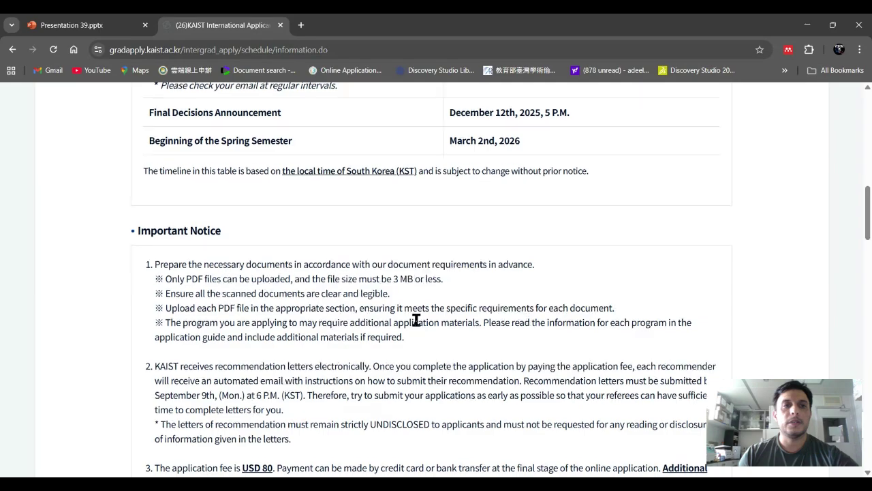
scroll(416, 319, down, 10)
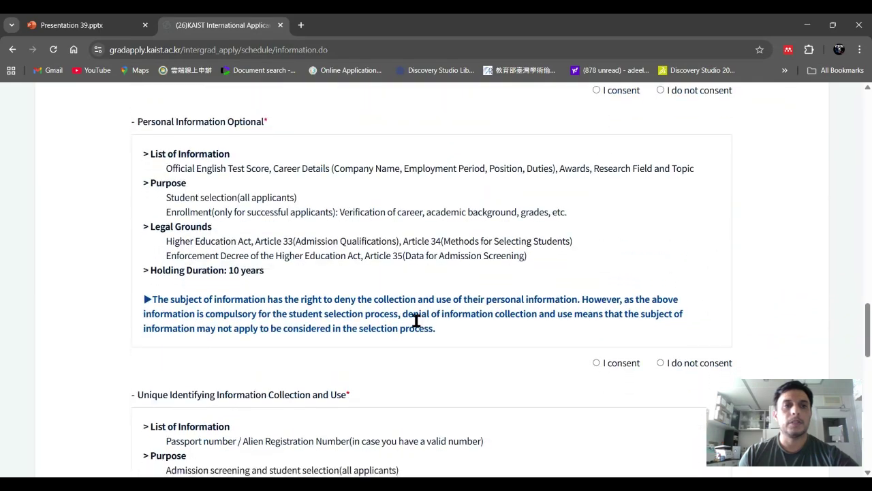
scroll(417, 321, down, 4)
scroll(416, 330, up, 13)
scroll(461, 334, up, 15)
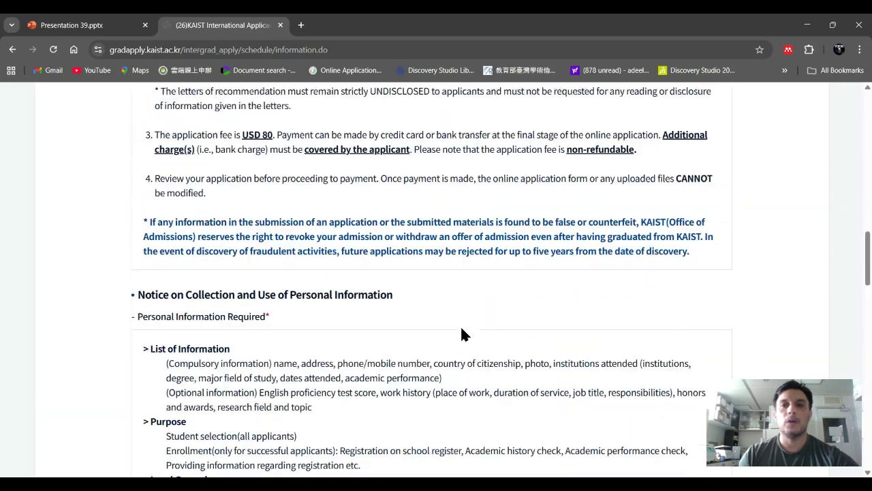
scroll(469, 333, down, 10)
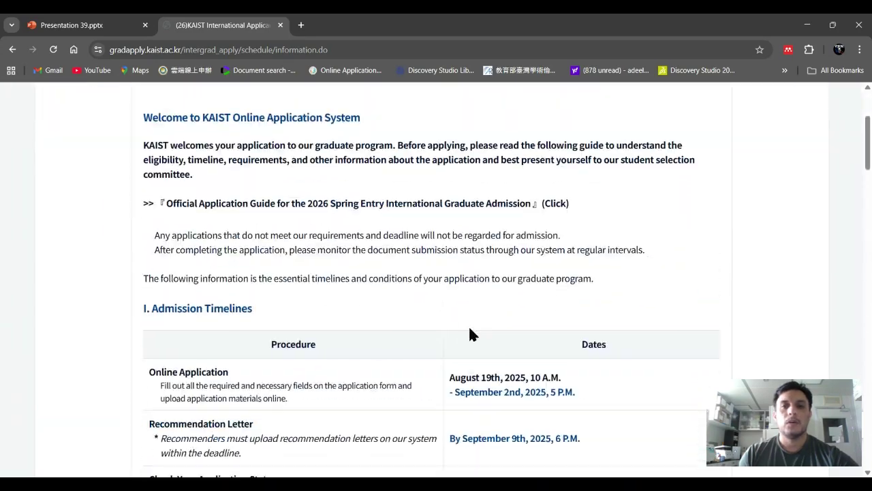
scroll(471, 329, down, 6)
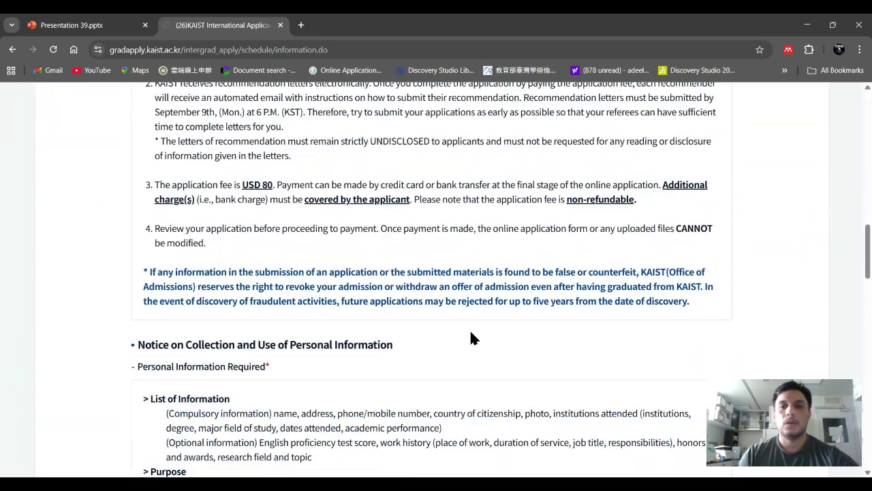
scroll(477, 330, up, 7)
scroll(485, 331, up, 10)
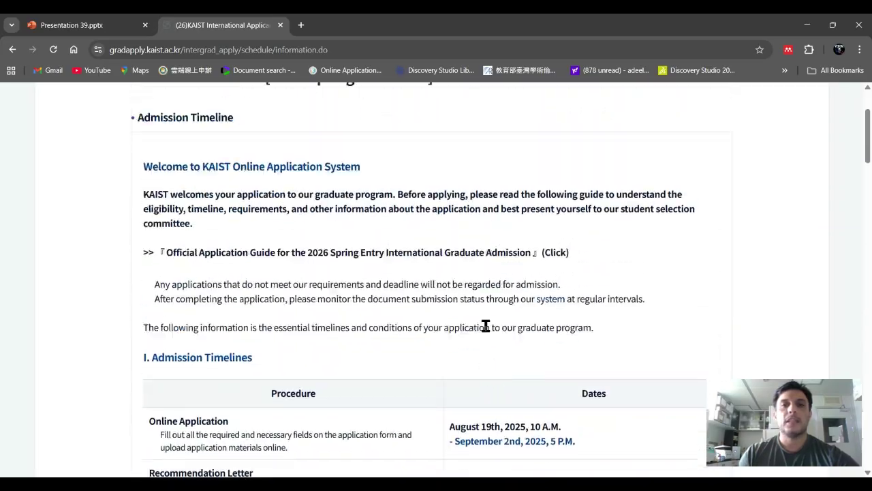
scroll(485, 324, down, 11)
scroll(485, 326, down, 10)
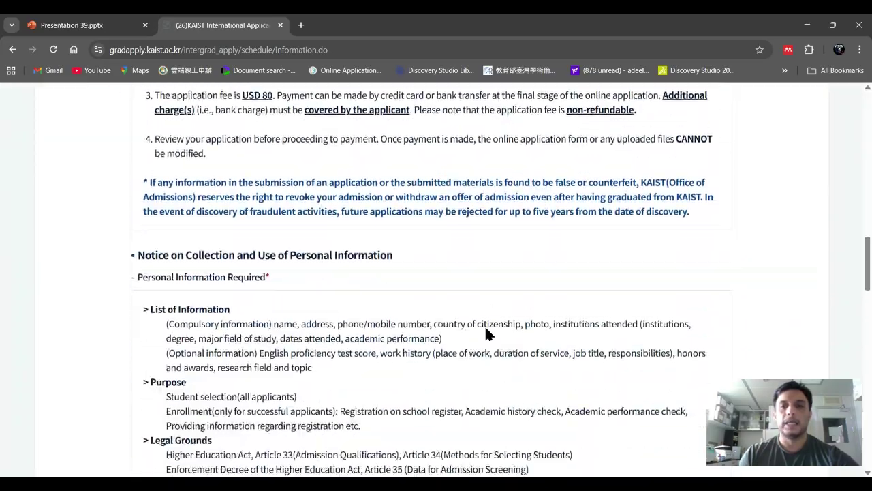
- Consent to required, optional, and third-party personal information collection
click(596, 325)
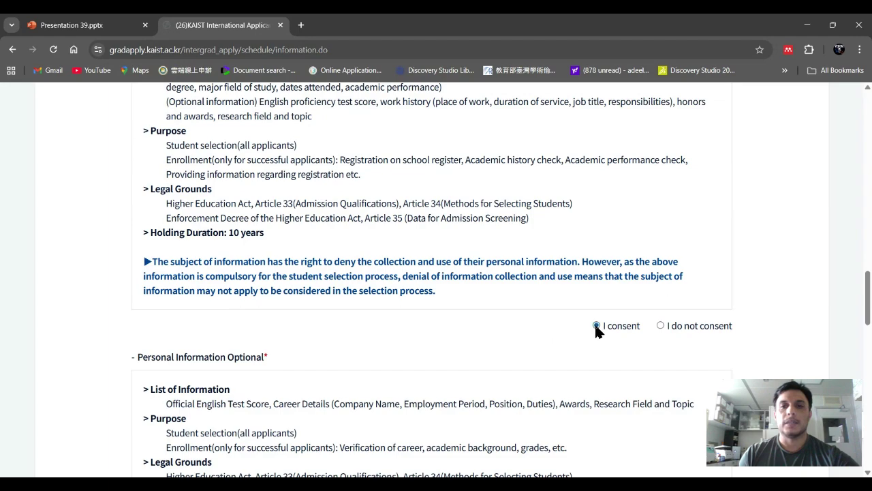
scroll(593, 324, down, 4)
click(596, 314)
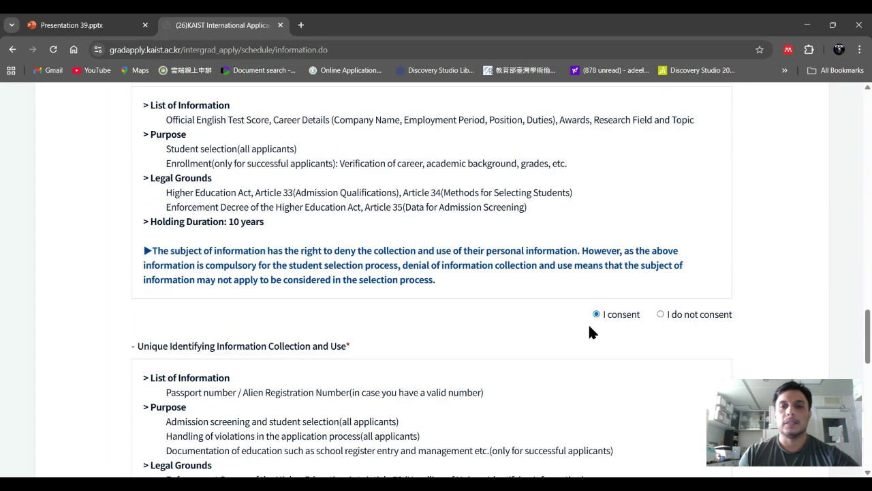
scroll(589, 327, down, 5)
scroll(600, 341, down, 3)
click(596, 263)
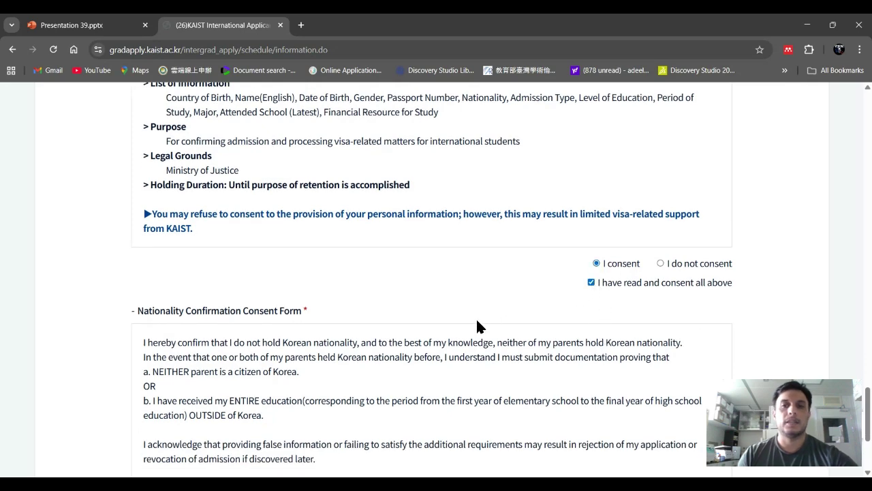
scroll(475, 310, down, 3)
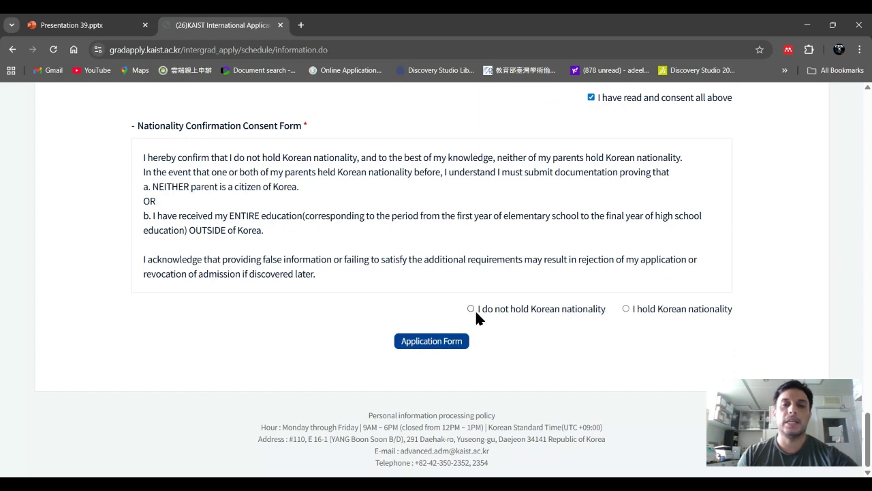
- Declare 'I do not hold Korean nationality' and proceed to the applicant login page
click(471, 309)
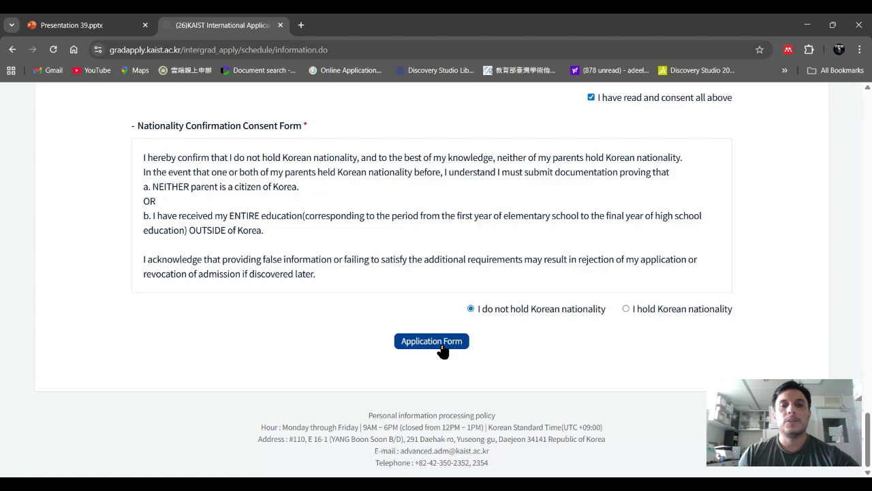
scroll(443, 348, up, 4)
scroll(443, 349, up, 20)
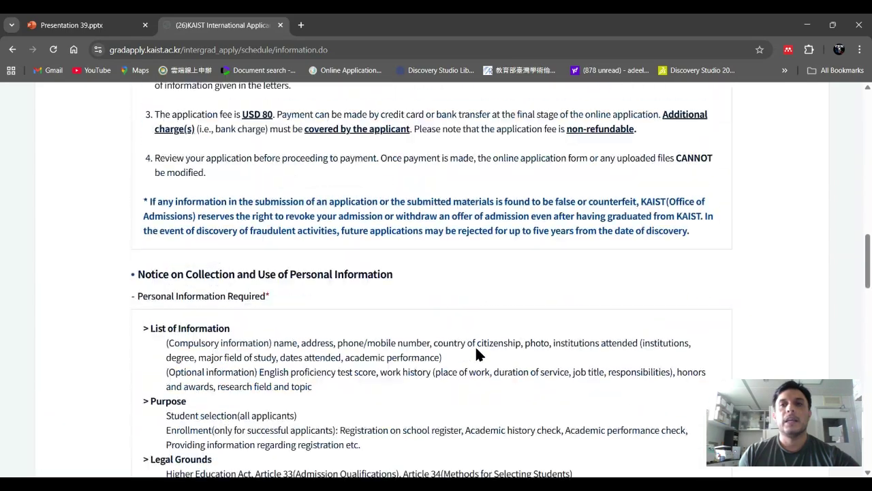
click(812, 110)
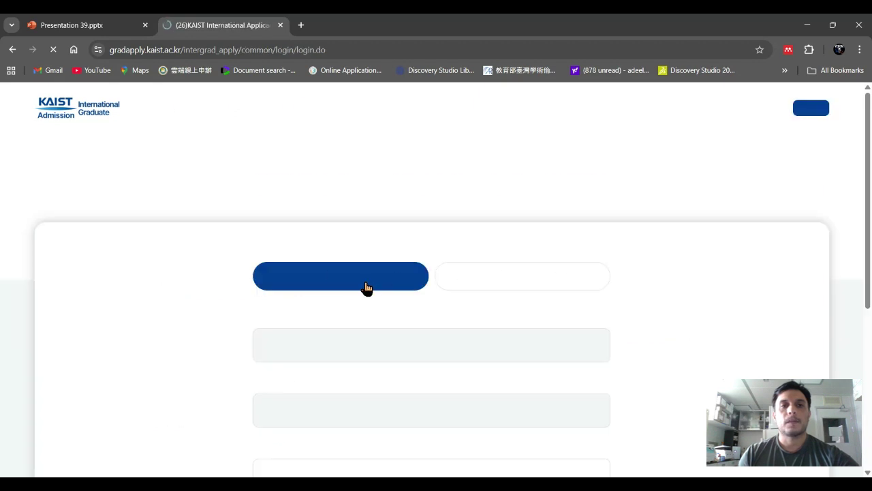
- Try logging in with the saved e-mail and password, then dismiss the 'no matching information' alert
scroll(338, 306, down, 1)
scroll(337, 306, down, 2)
click(376, 312)
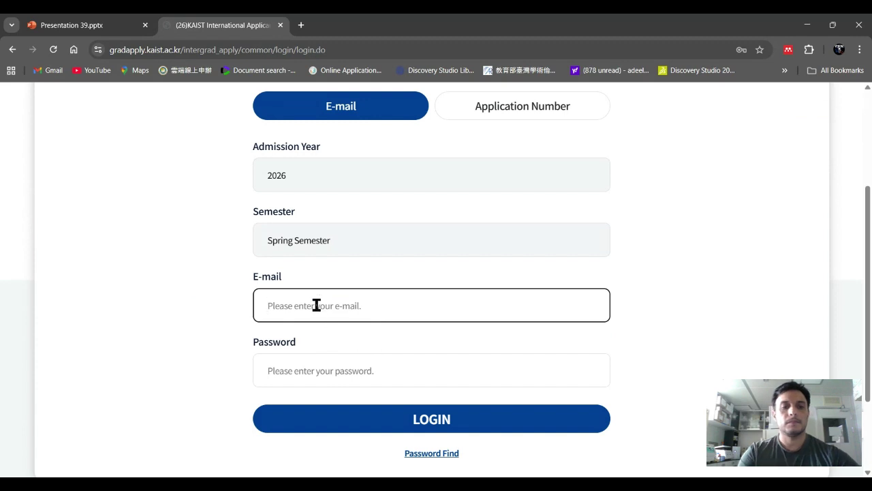
text(ade)
click(351, 344)
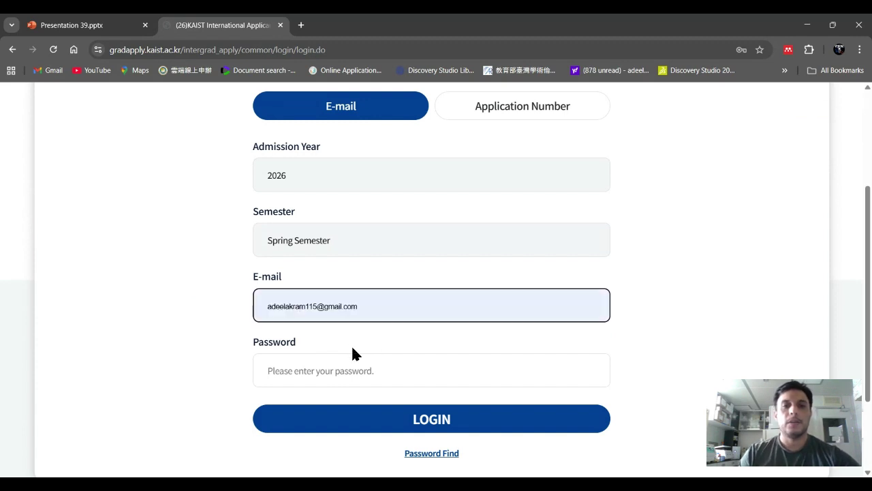
click(351, 363)
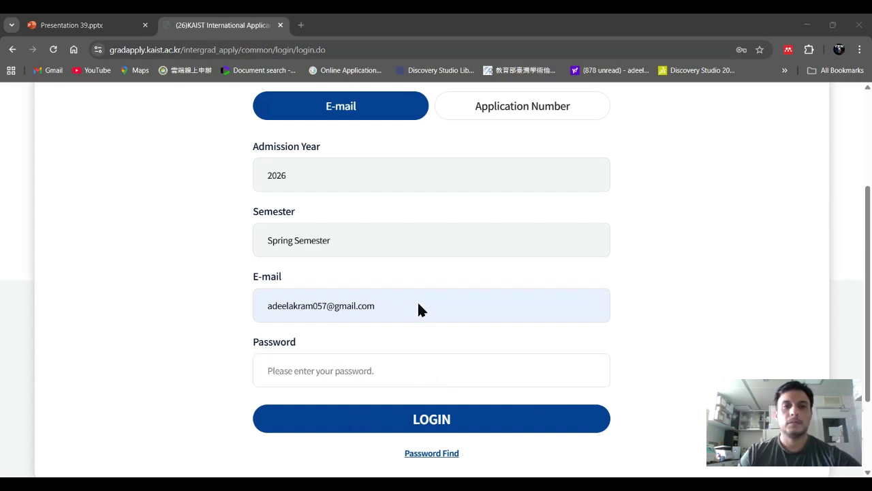
click(439, 423)
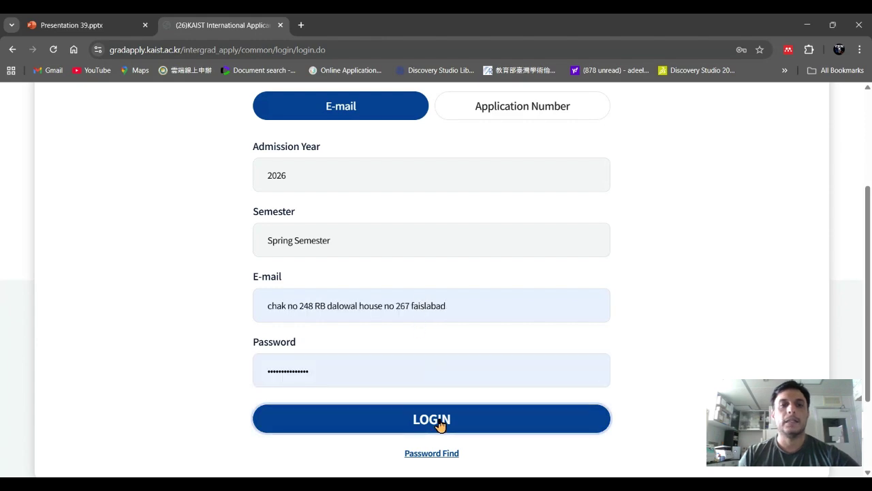
click(535, 123)
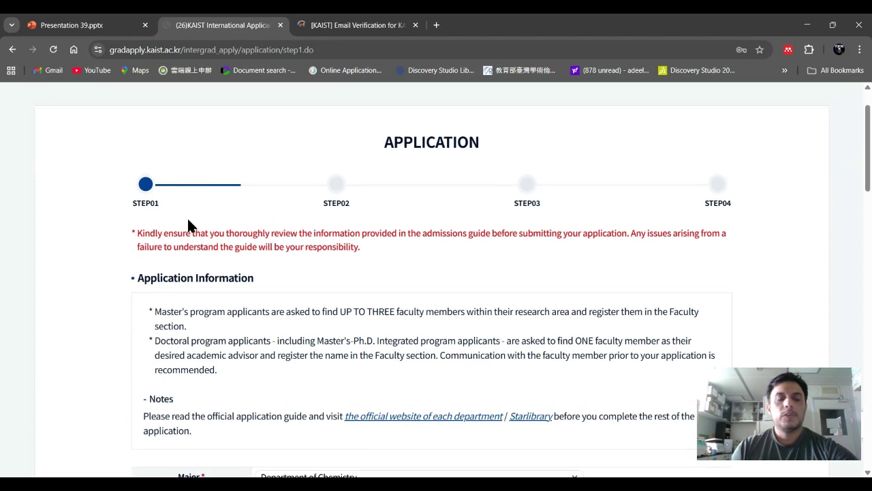
scroll(153, 210, down, 2)
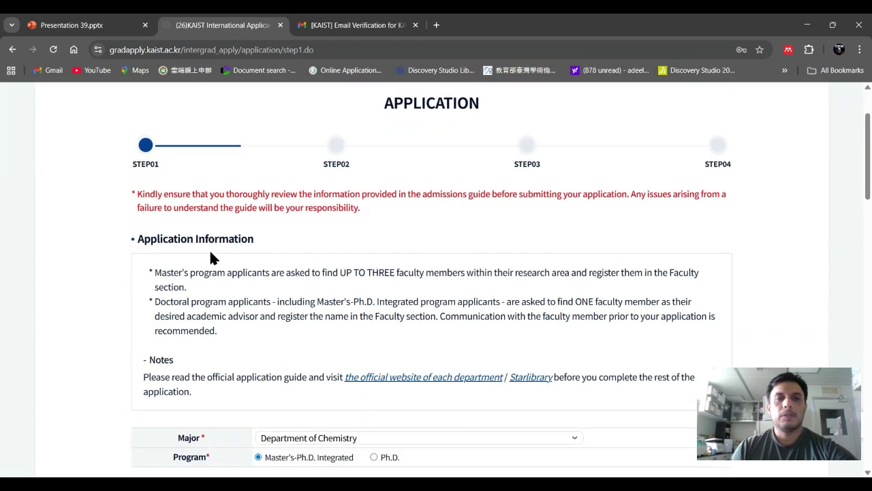
scroll(231, 263, down, 2)
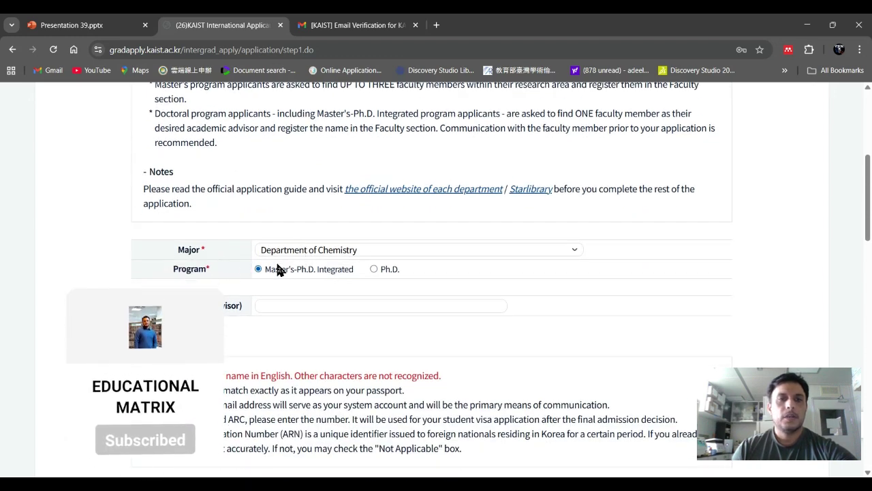
click(470, 251)
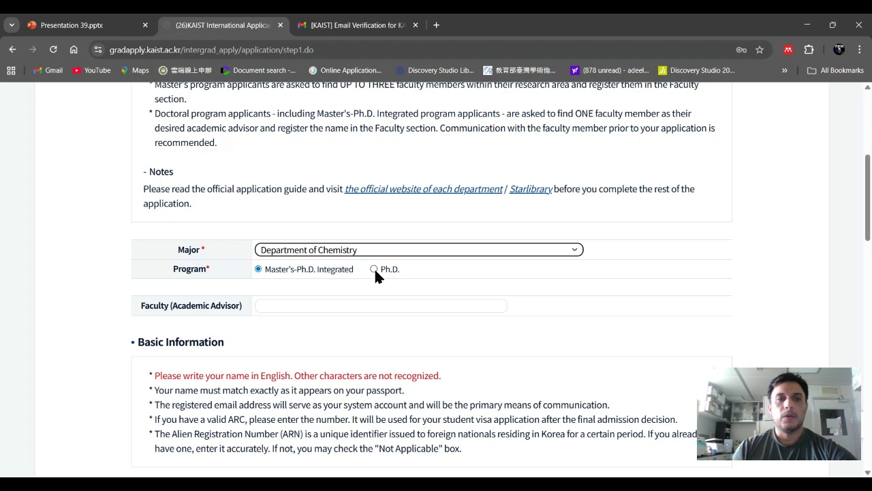
scroll(371, 270, down, 1)
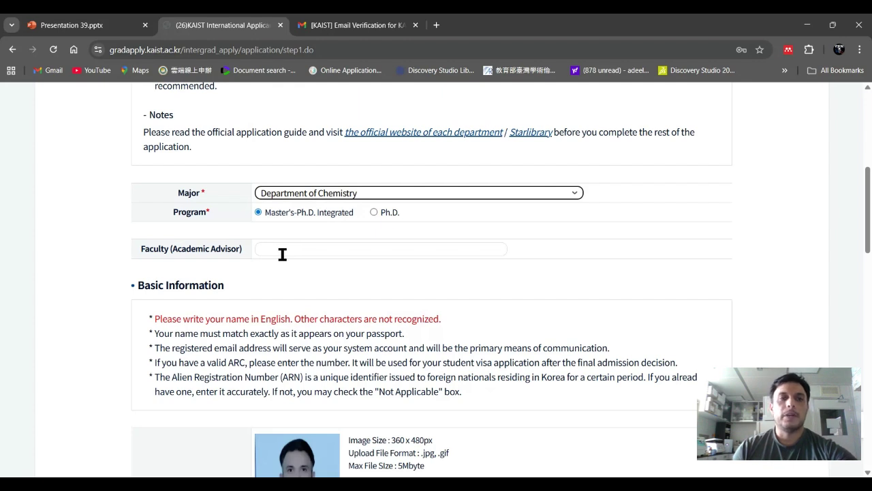
scroll(261, 255, down, 3)
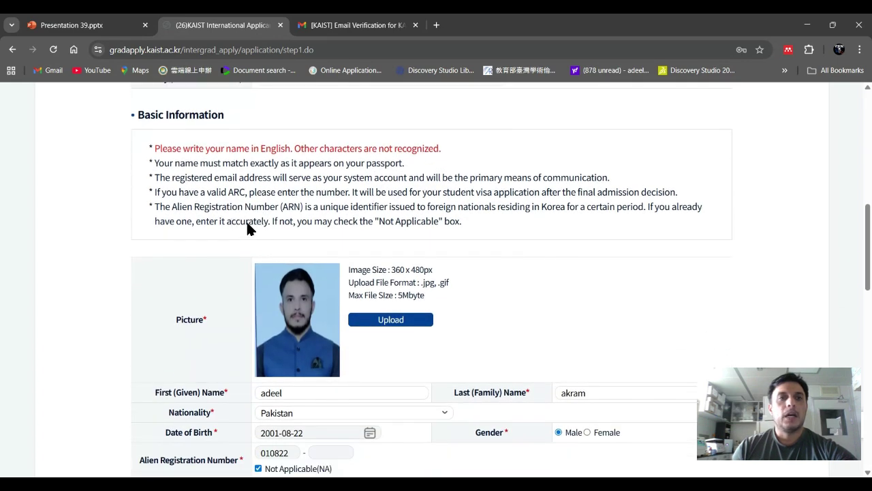
scroll(320, 289, down, 2)
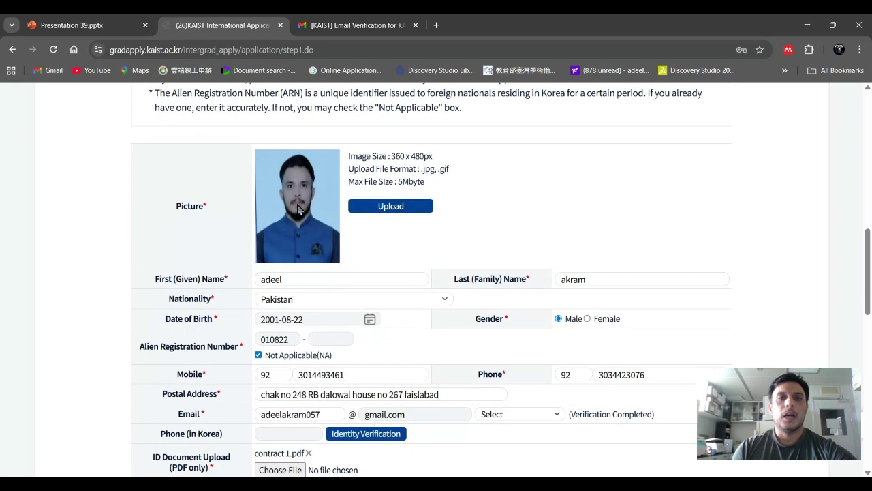
scroll(316, 219, down, 2)
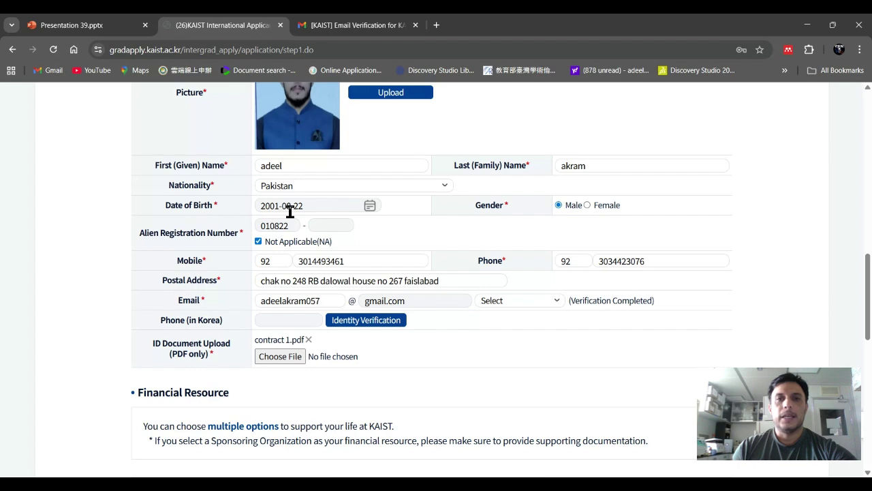
scroll(308, 274, down, 1)
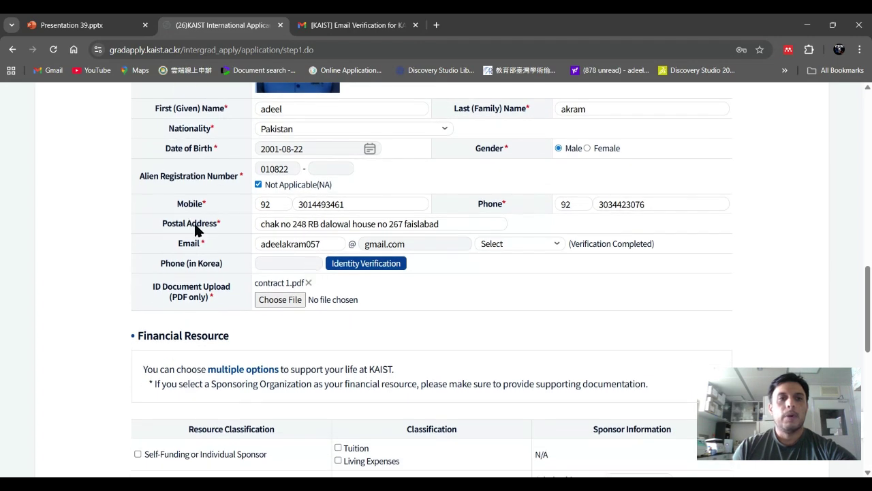
scroll(378, 235, down, 1)
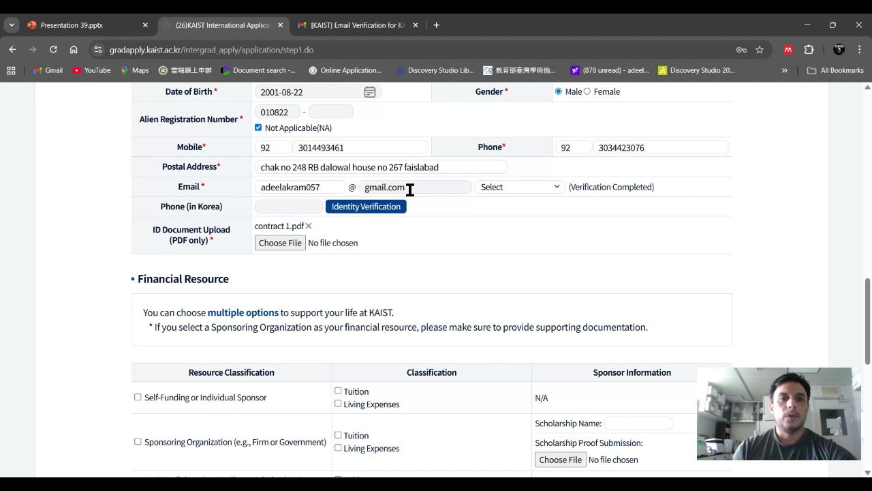
click(366, 27)
scroll(356, 198, down, 2)
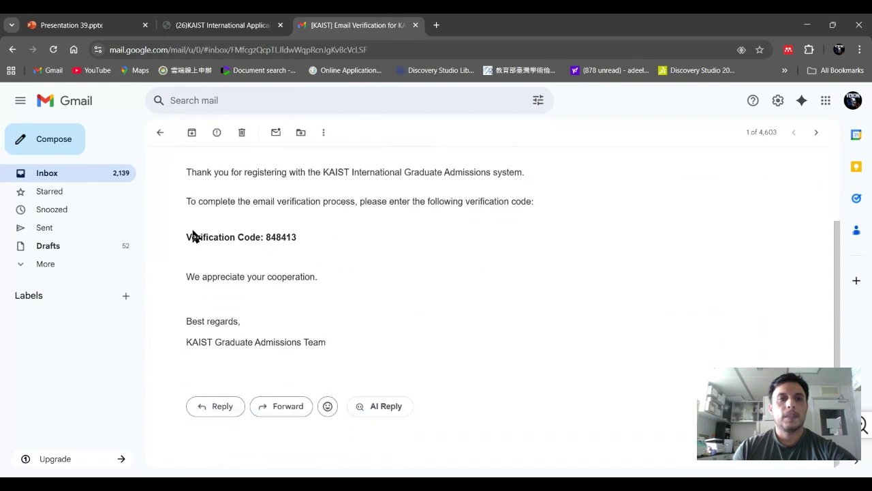
drag(189, 238, 303, 232)
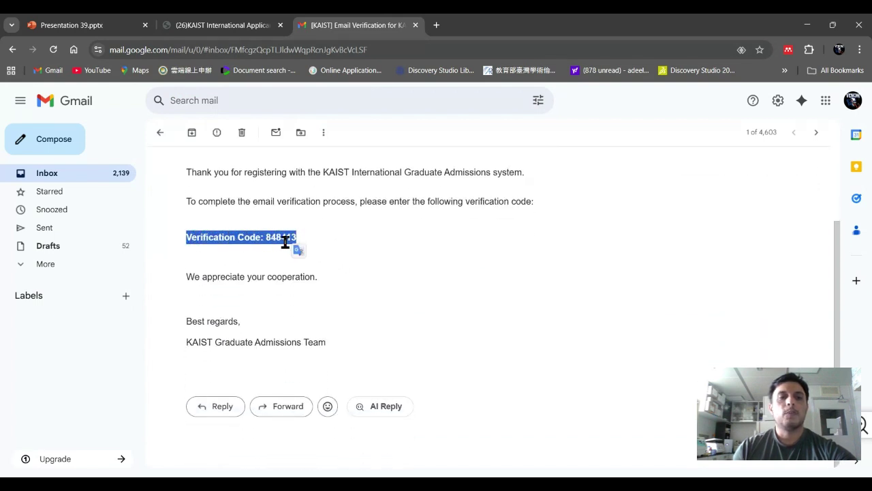
click(245, 26)
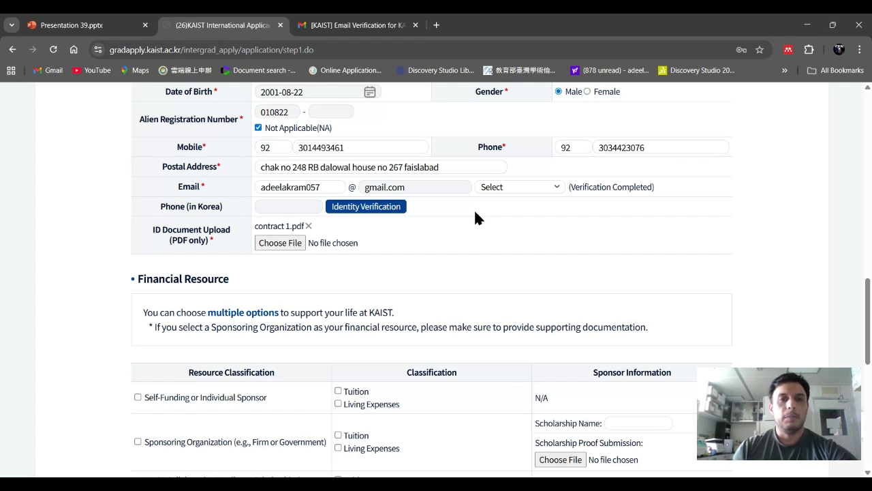
scroll(467, 210, down, 1)
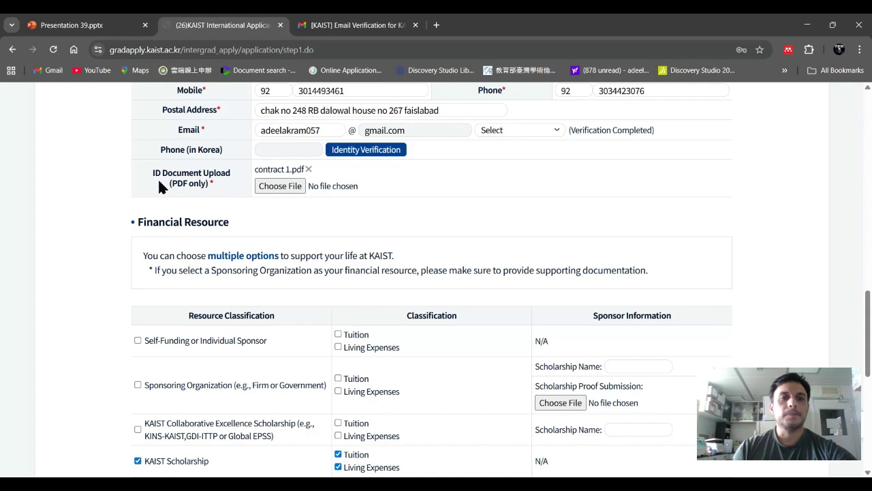
scroll(193, 204, down, 2)
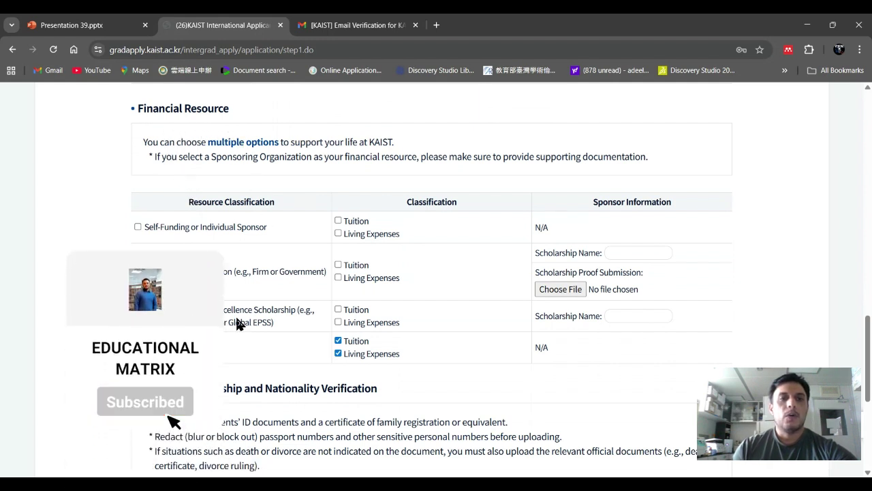
scroll(407, 312, down, 2)
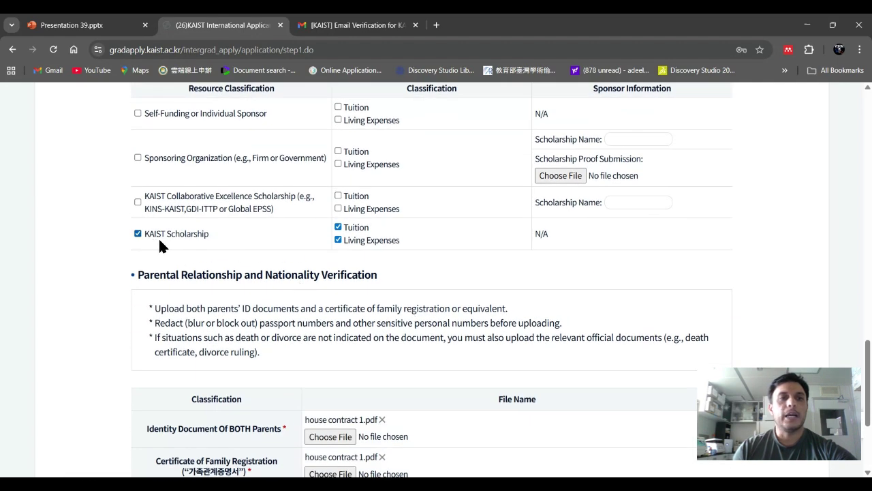
scroll(257, 242, down, 2)
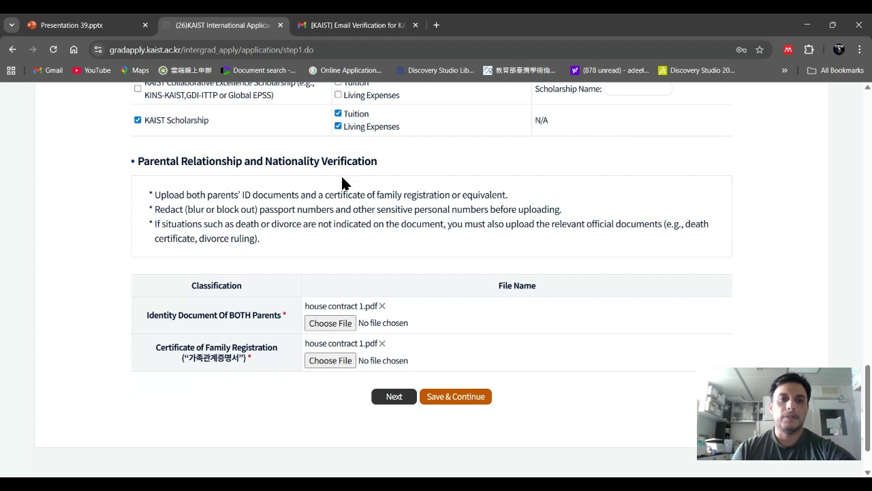
scroll(261, 319, down, 1)
scroll(261, 320, down, 1)
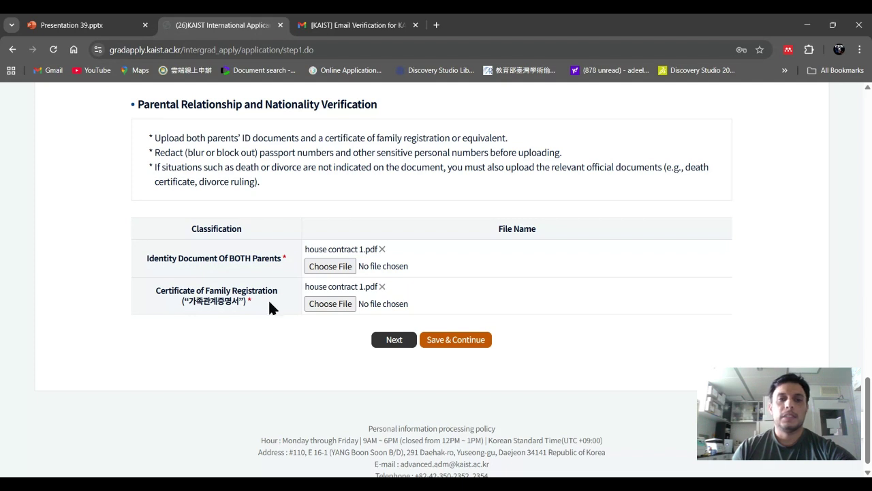
- Save & Continue on Step 1, confirming the save and the Save Complete notice
click(438, 348)
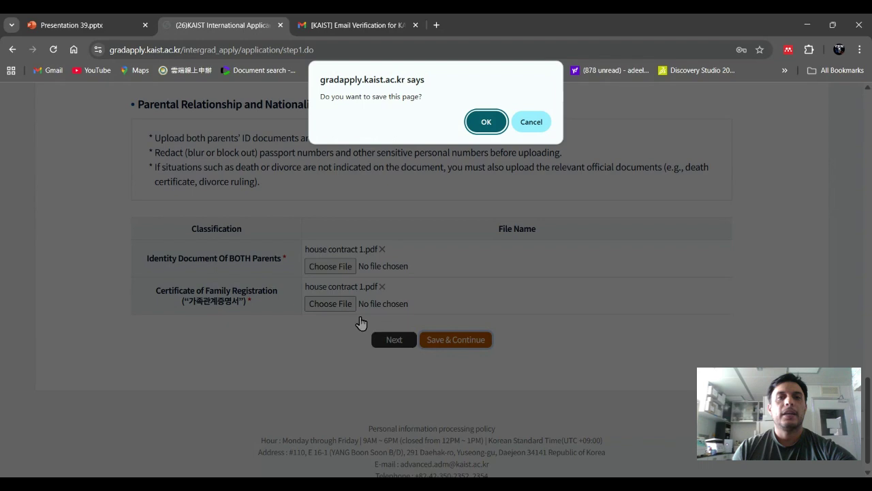
click(484, 124)
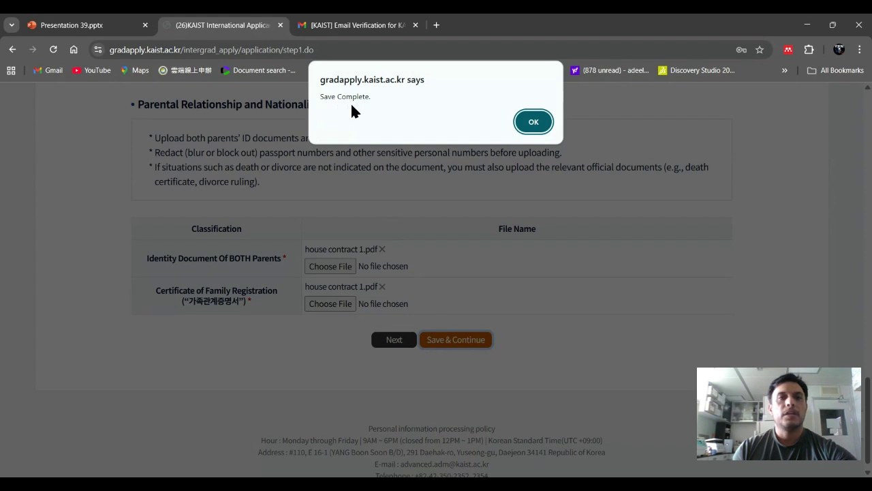
click(531, 122)
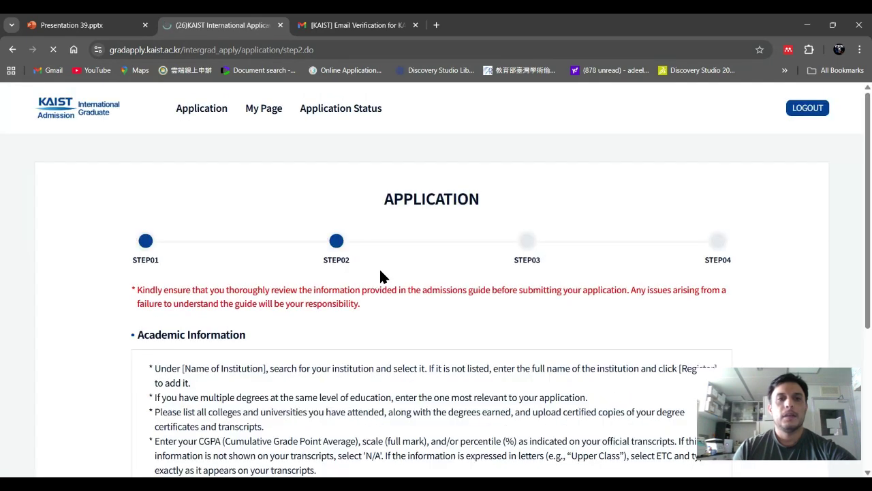
- Scroll down the Step 2 page to the Bachelor's entry (GC University Lahore, Biotechnology, CGPA 3.5/4.0)
scroll(379, 267, down, 2)
scroll(313, 204, down, 1)
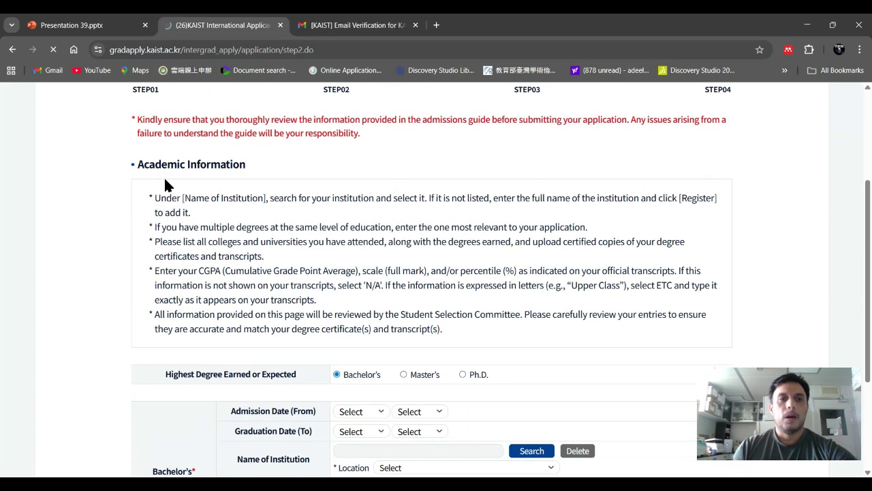
scroll(320, 295, down, 2)
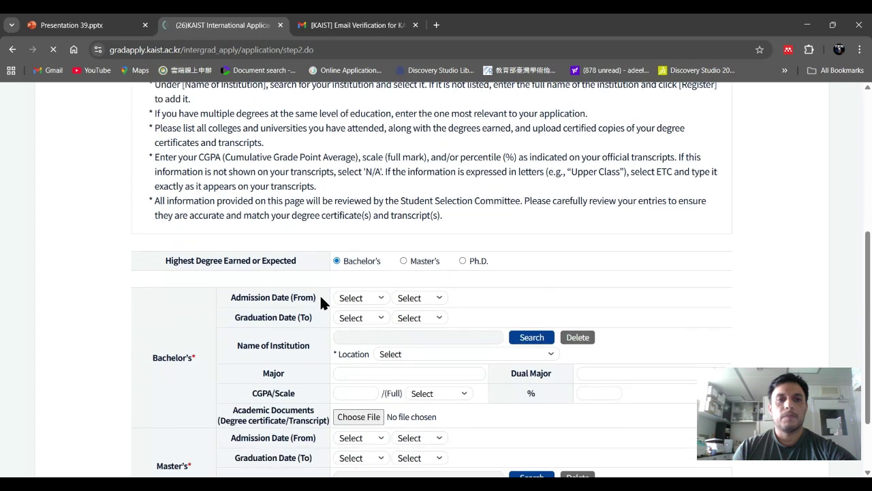
scroll(324, 266, down, 2)
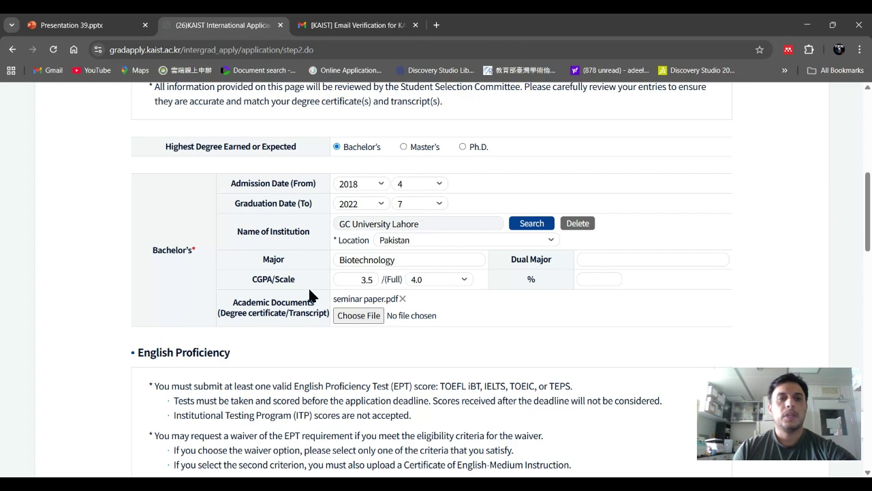
scroll(306, 286, down, 1)
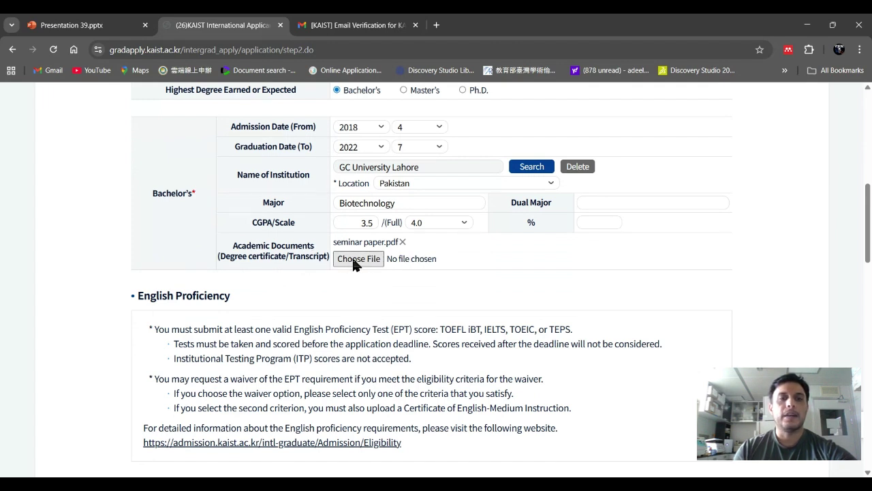
scroll(354, 264, down, 2)
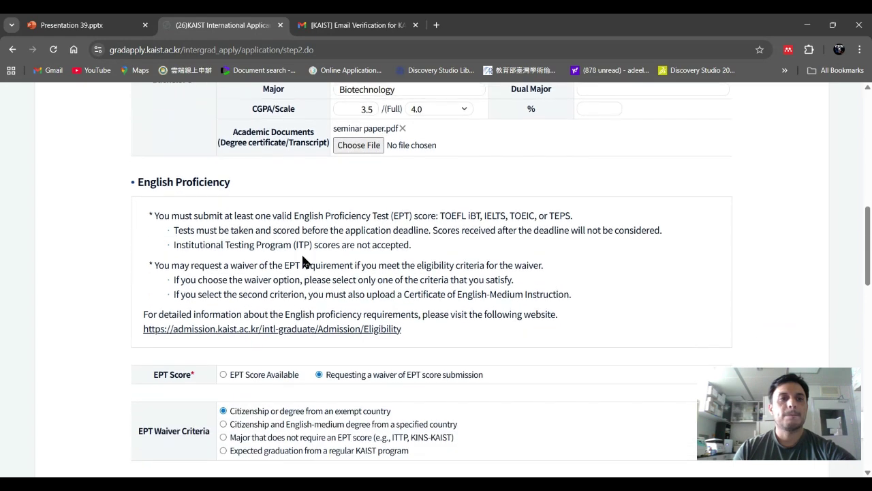
scroll(158, 213, down, 1)
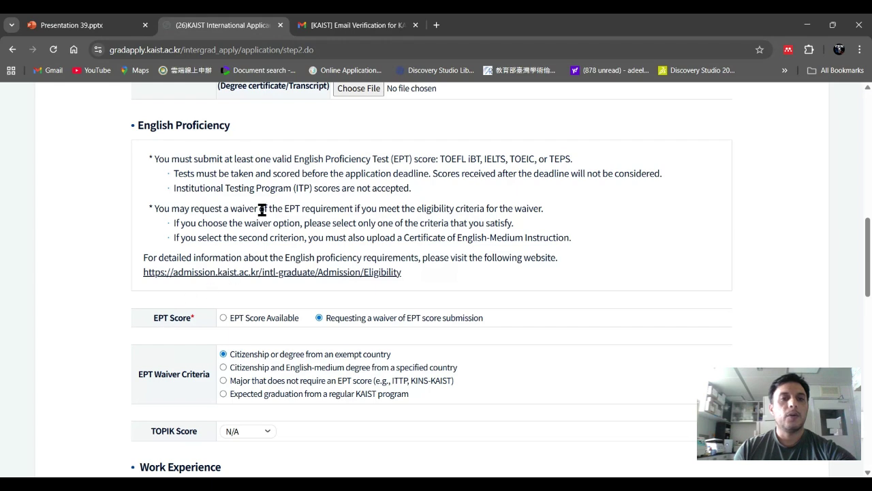
scroll(477, 358, down, 1)
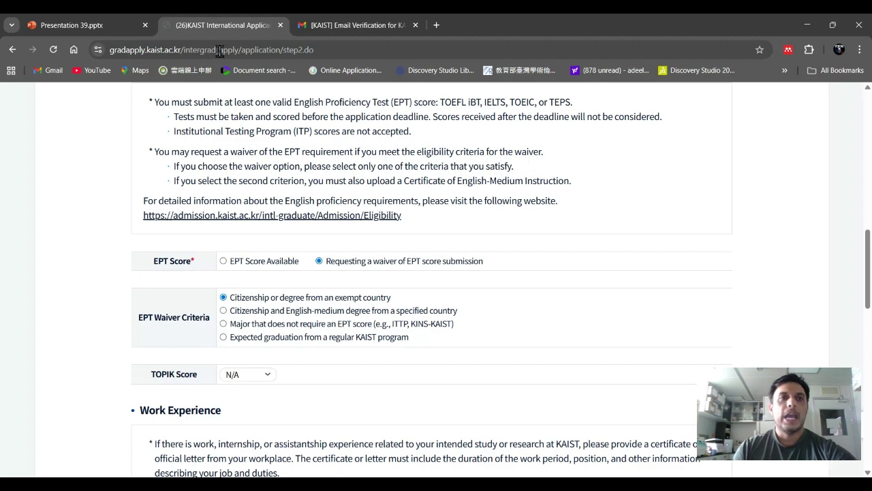
click(112, 26)
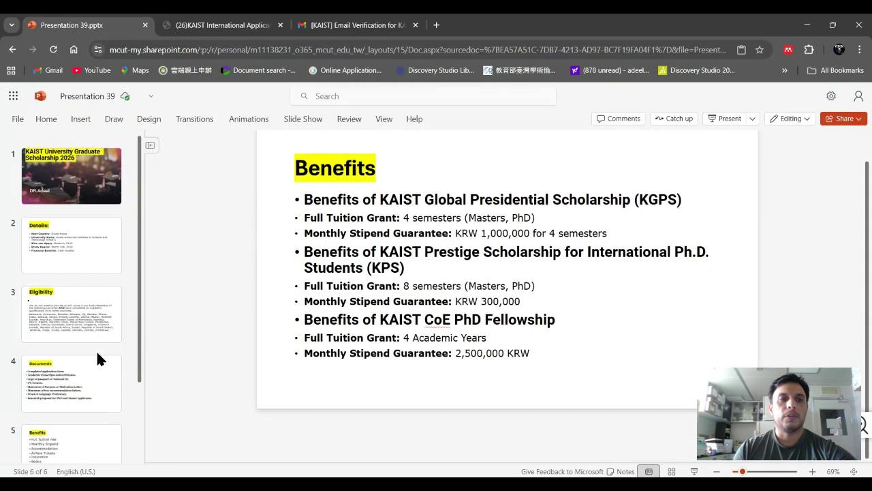
click(64, 321)
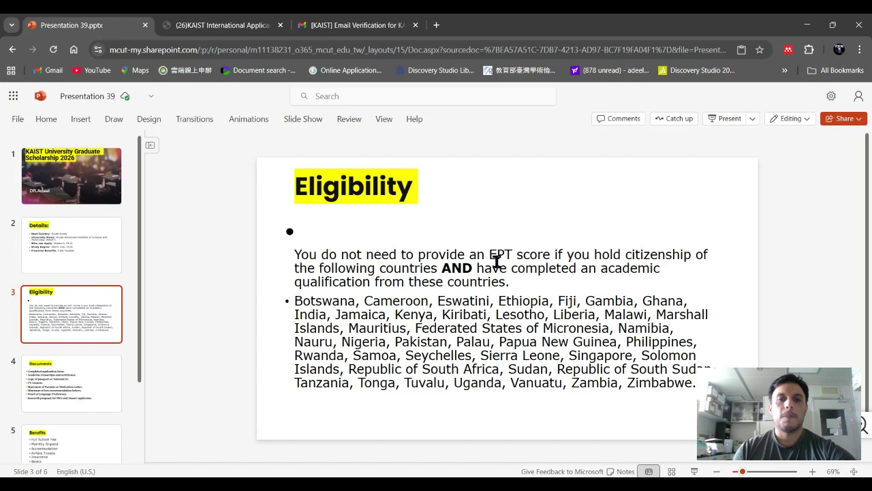
click(213, 31)
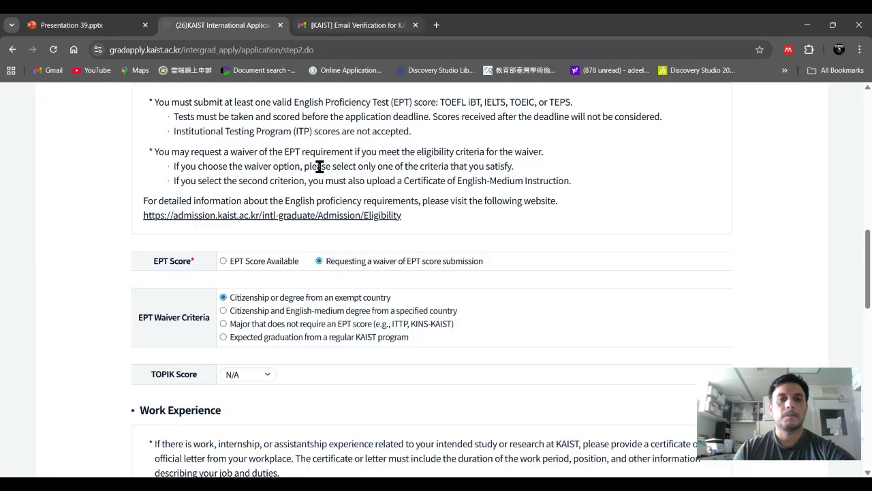
- Scroll through the Step 2 language section showing the EPT waiver request and TOPIK N/A
scroll(314, 280, down, 2)
scroll(312, 290, up, 2)
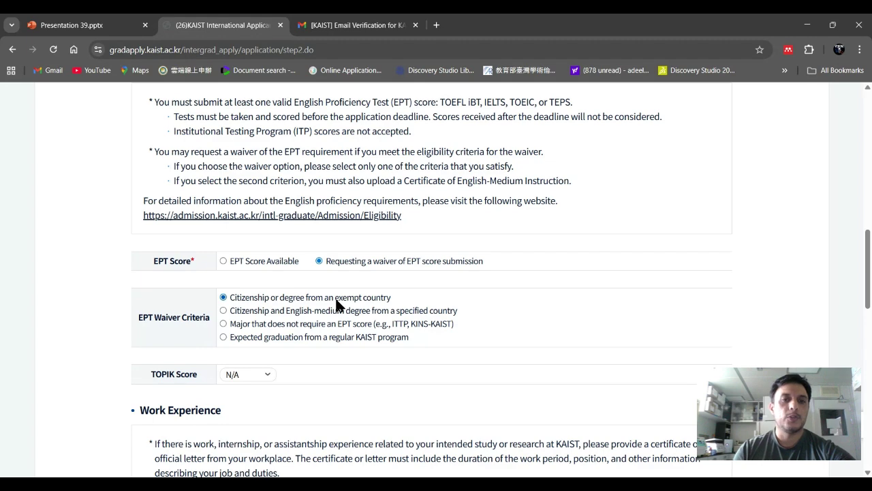
scroll(333, 312, down, 1)
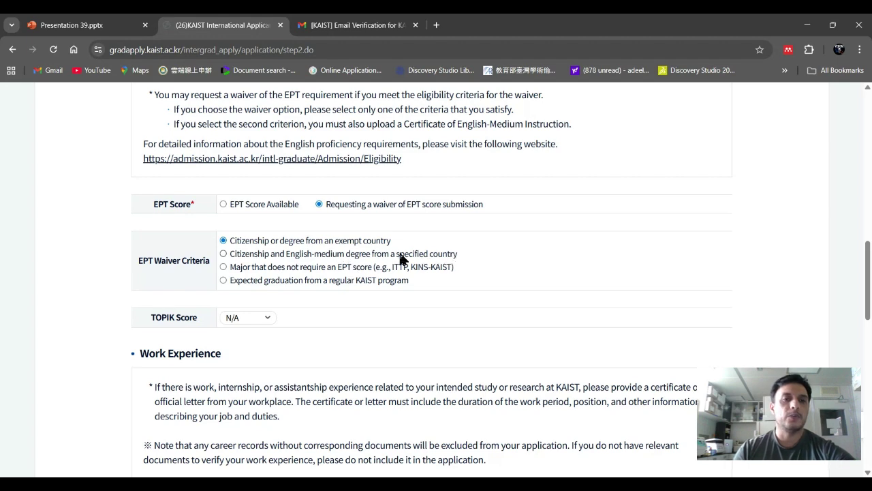
scroll(314, 285, down, 1)
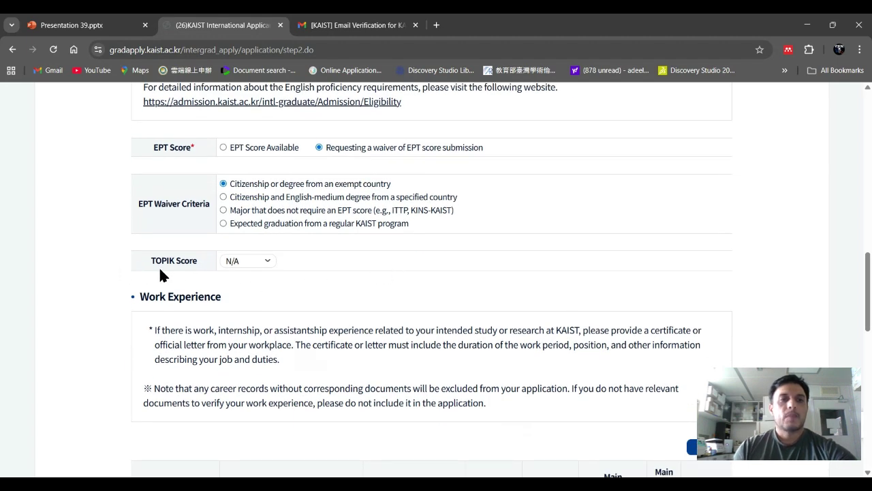
click(261, 264)
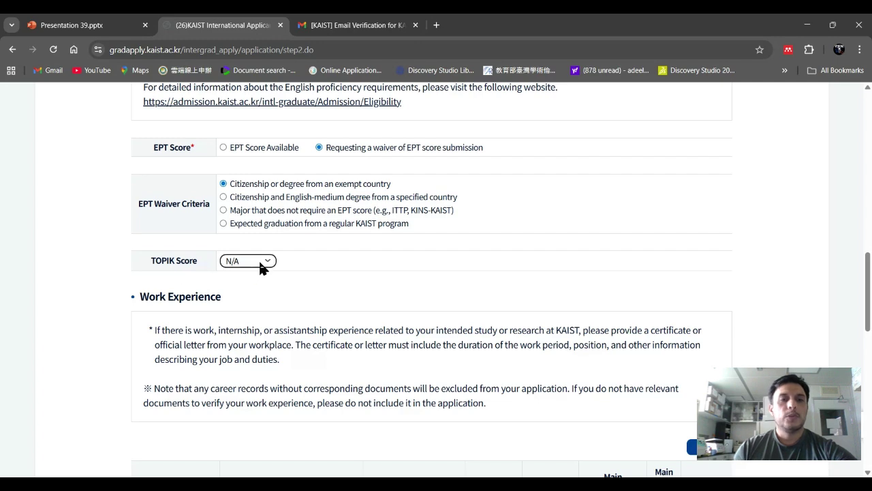
scroll(382, 306, down, 5)
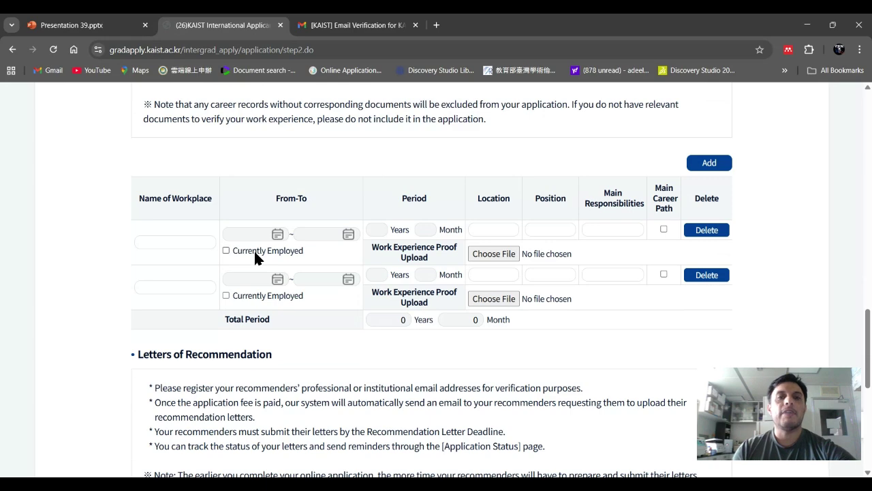
scroll(265, 259, up, 2)
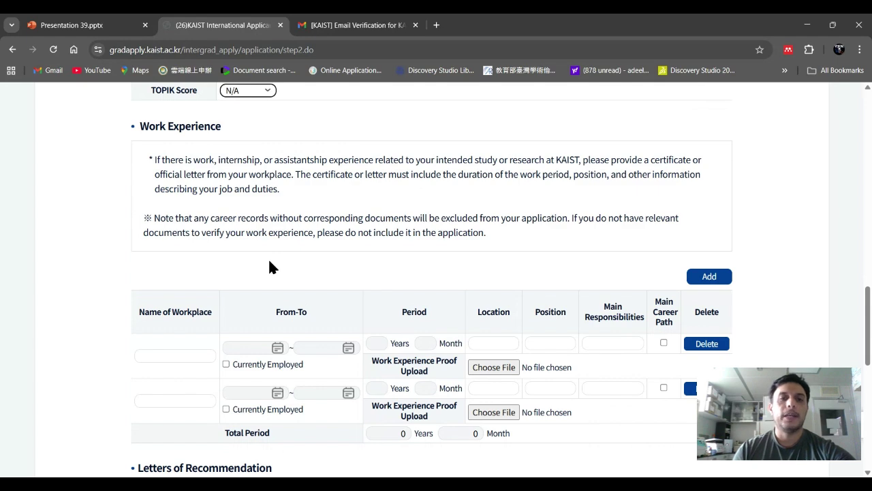
scroll(268, 266, down, 2)
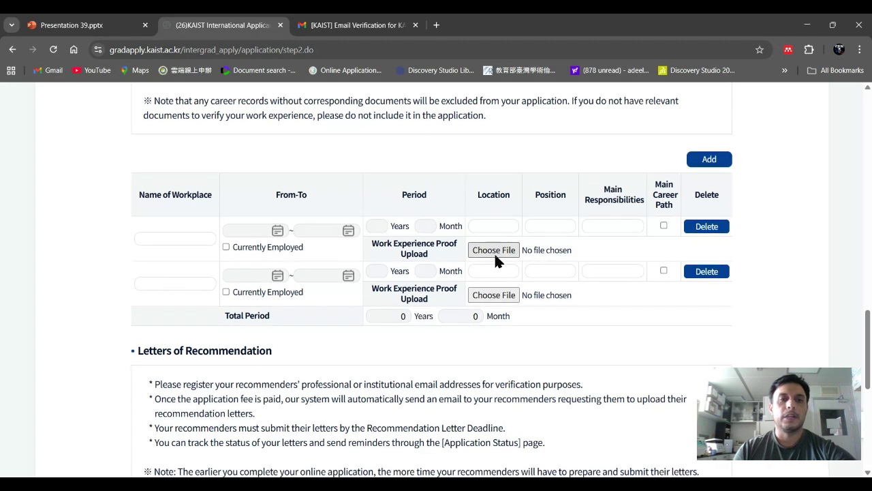
scroll(494, 255, down, 4)
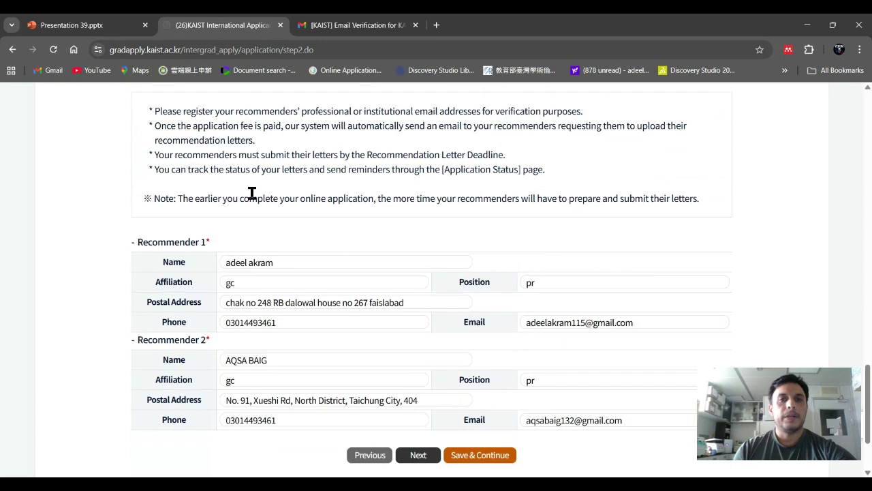
scroll(250, 192, up, 2)
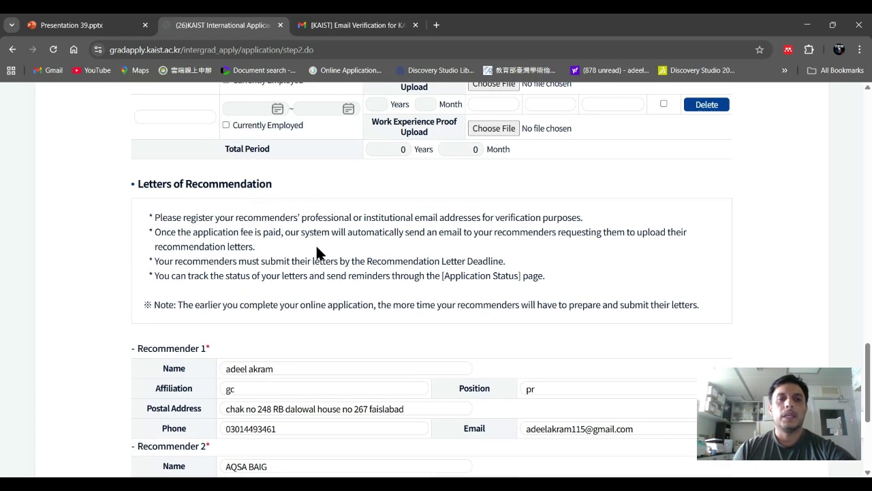
scroll(316, 252, down, 2)
scroll(317, 249, down, 1)
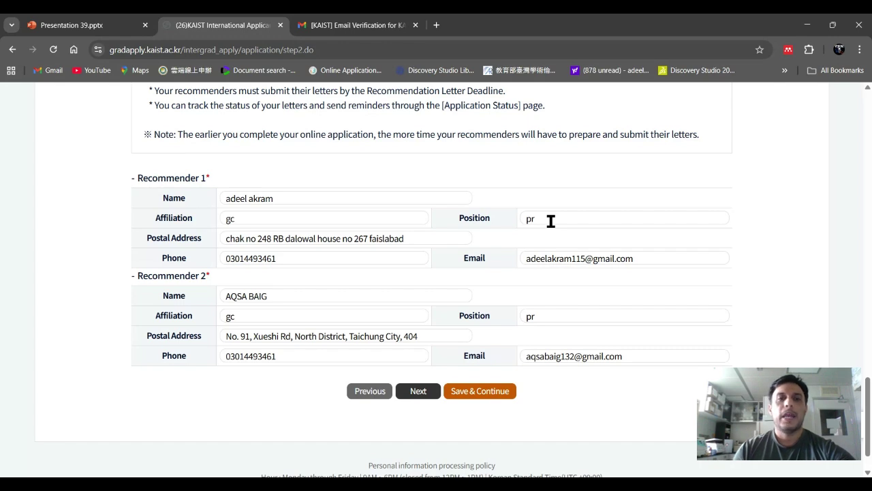
scroll(551, 220, down, 1)
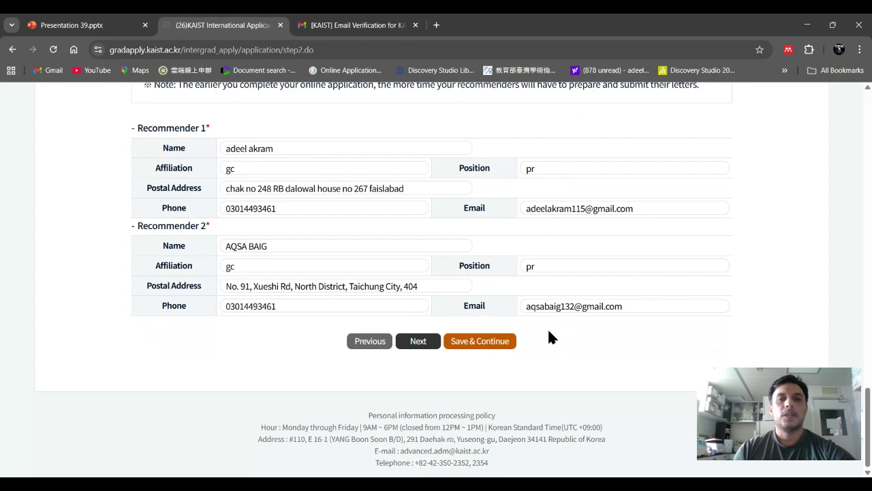
- Save & Continue on Step 2, confirming 'Do you want to save?' and the Save Complete notice
click(475, 342)
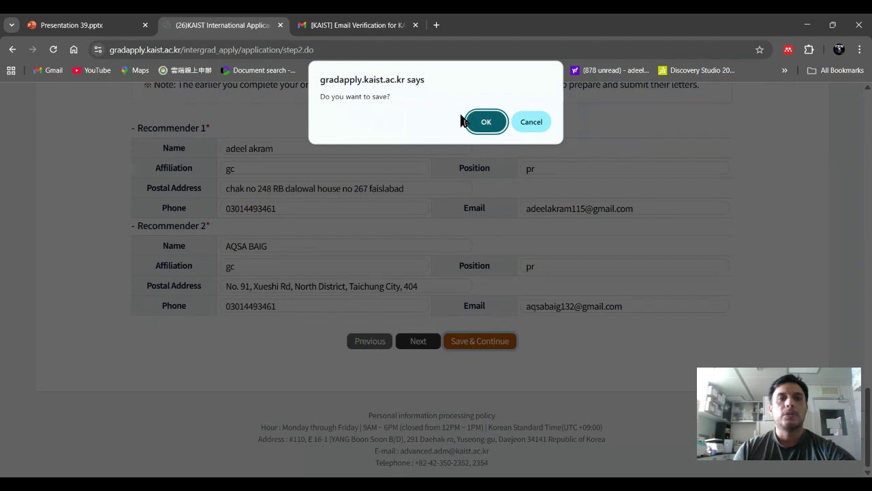
click(488, 125)
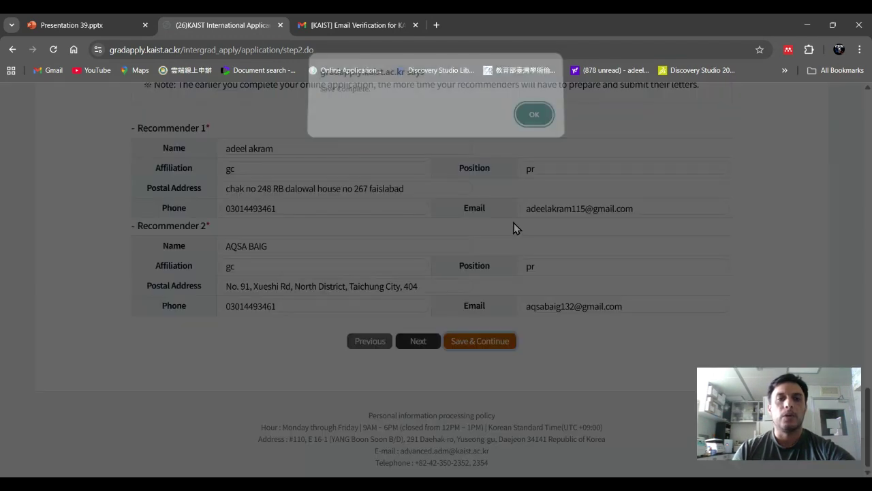
click(534, 121)
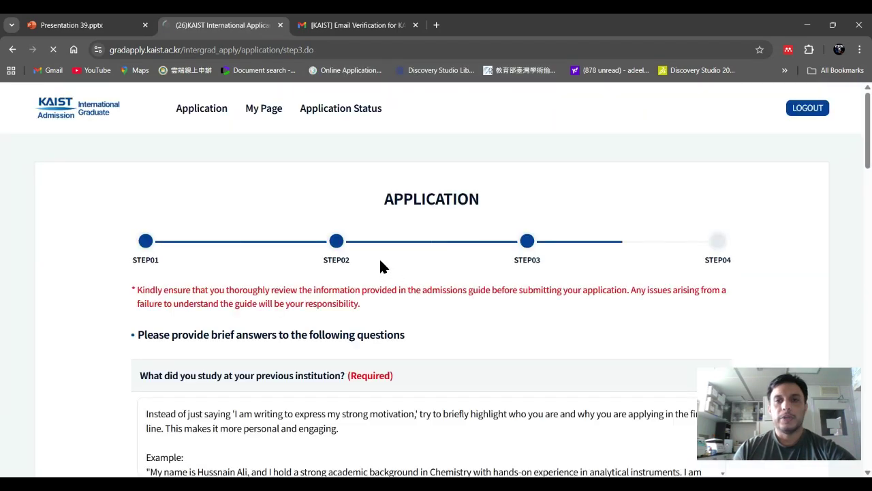
- Review the Step 3 answer boxes, then switch to the Presentation 39.pptx Eligibility slide
scroll(380, 267, down, 3)
scroll(379, 273, down, 1)
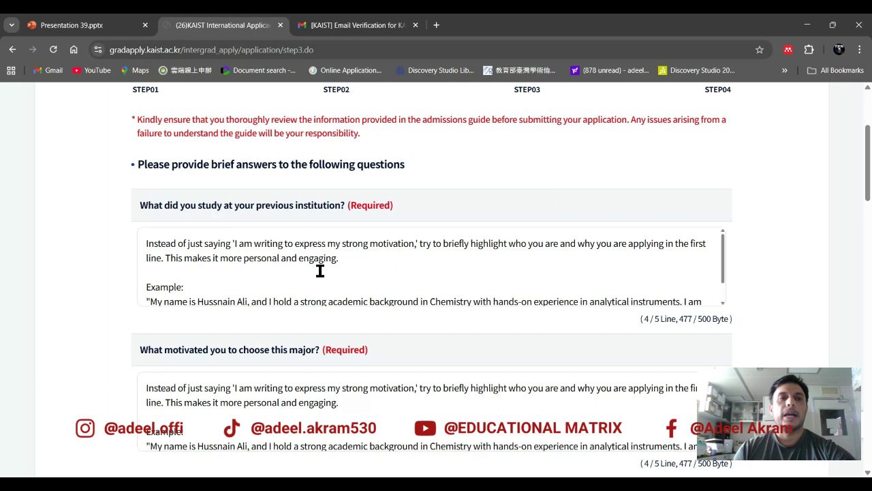
scroll(319, 273, down, 1)
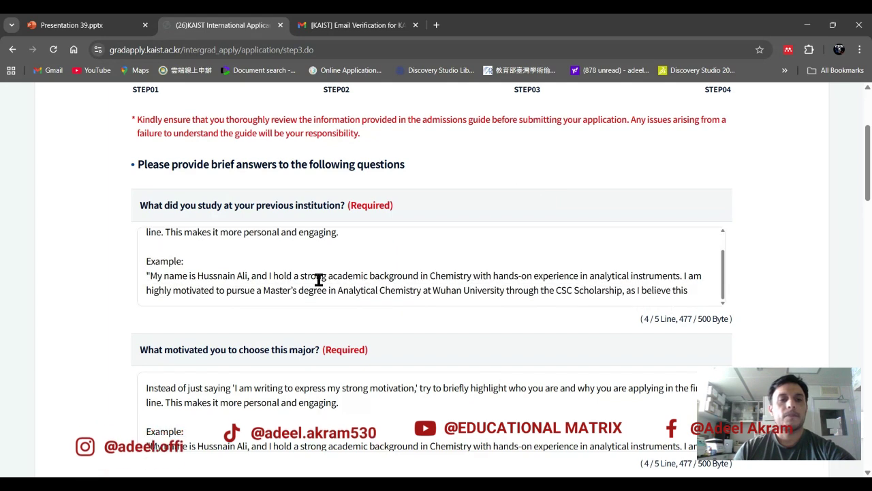
scroll(318, 278, down, 2)
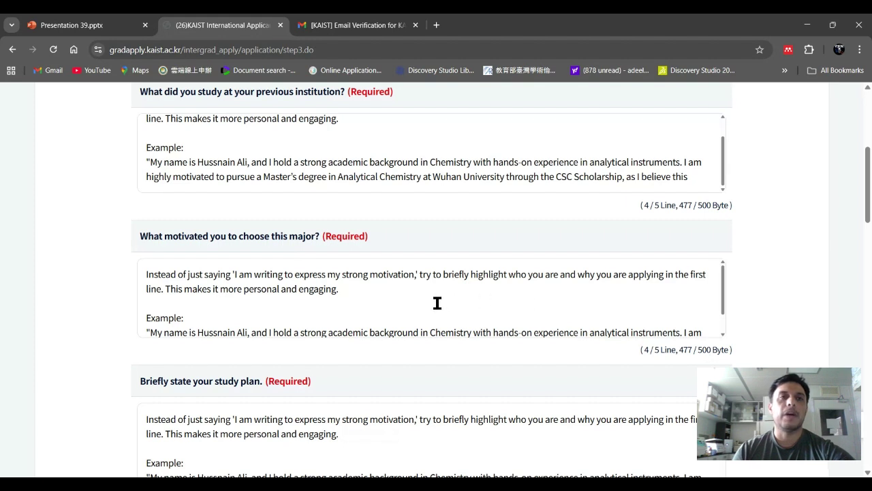
scroll(439, 304, down, 1)
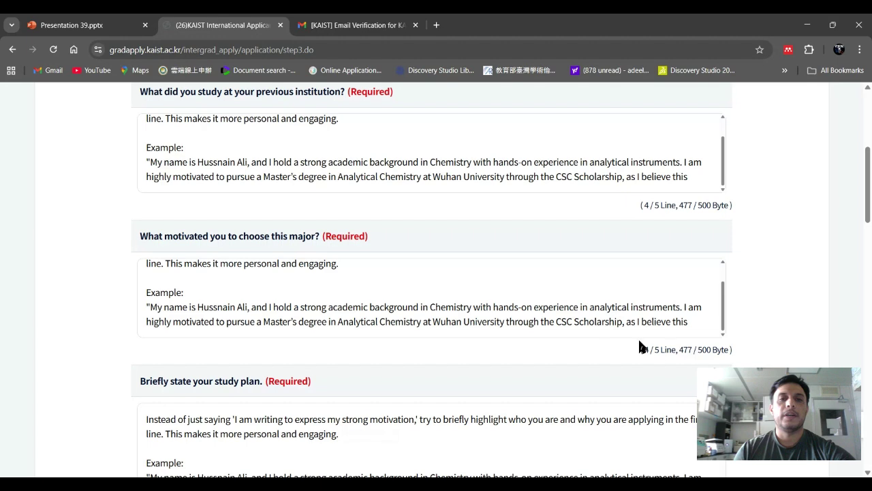
scroll(621, 310, down, 2)
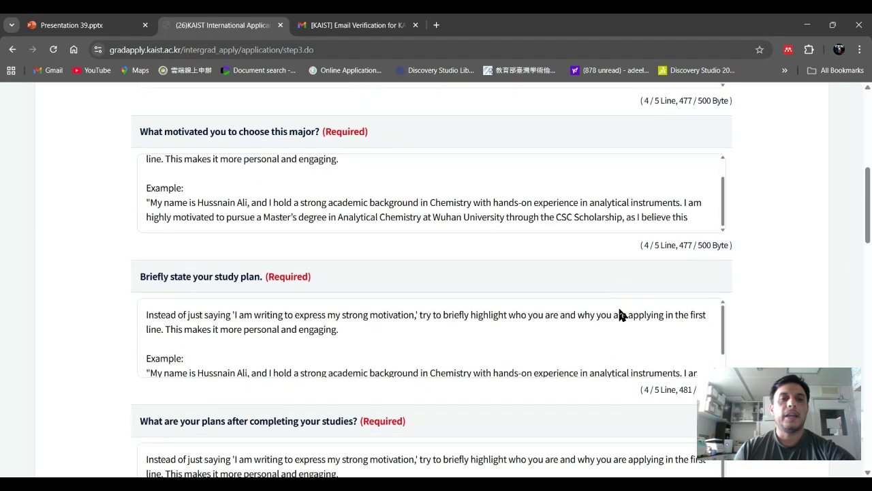
scroll(253, 290, down, 1)
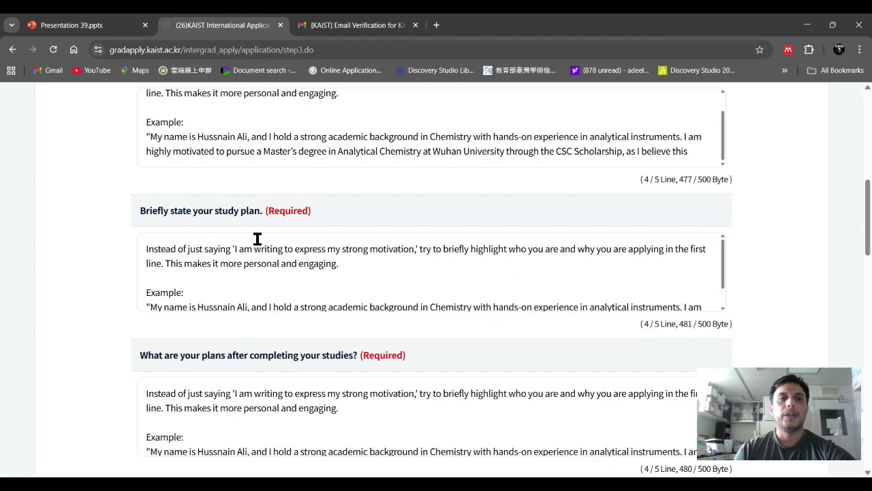
click(71, 26)
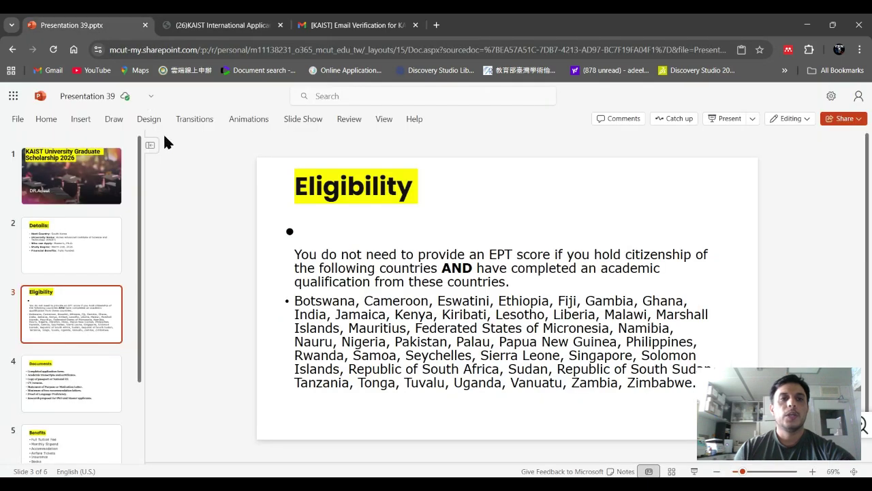
- View slide 4 'Documents' checklist, then return to the KAIST Step 3 answers
click(54, 407)
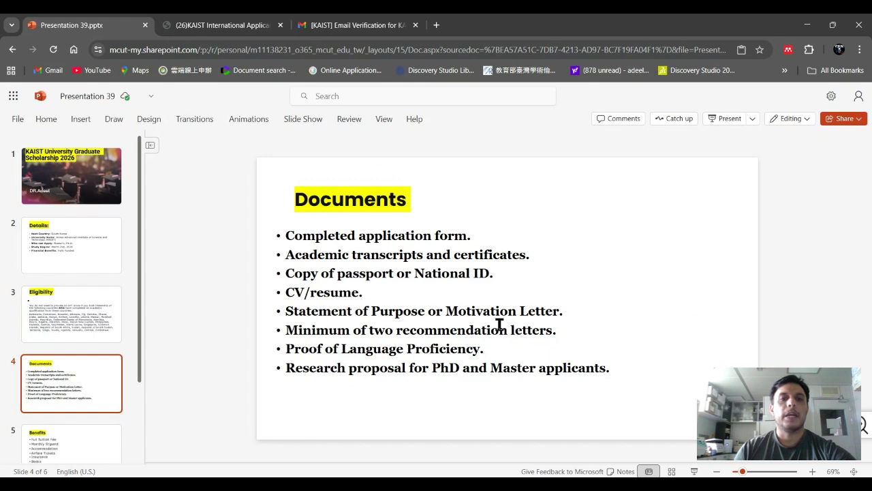
click(247, 24)
scroll(302, 279, down, 5)
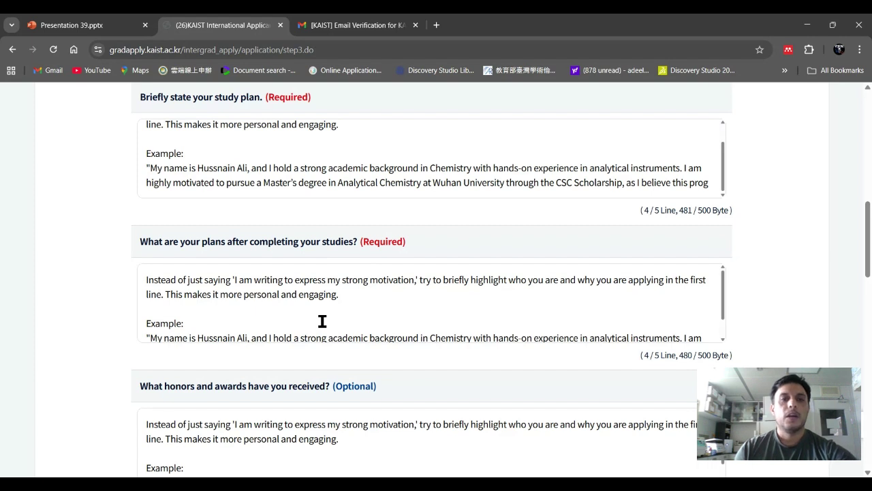
scroll(323, 321, down, 8)
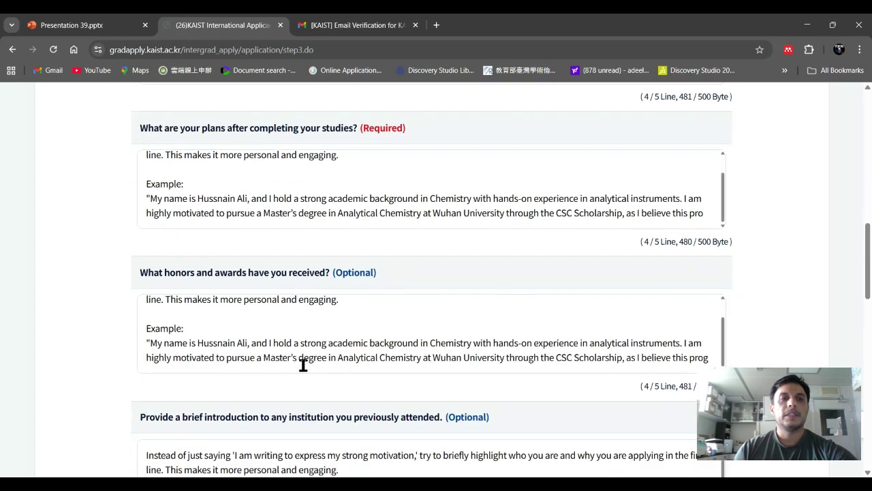
scroll(327, 300, down, 1)
scroll(313, 272, down, 2)
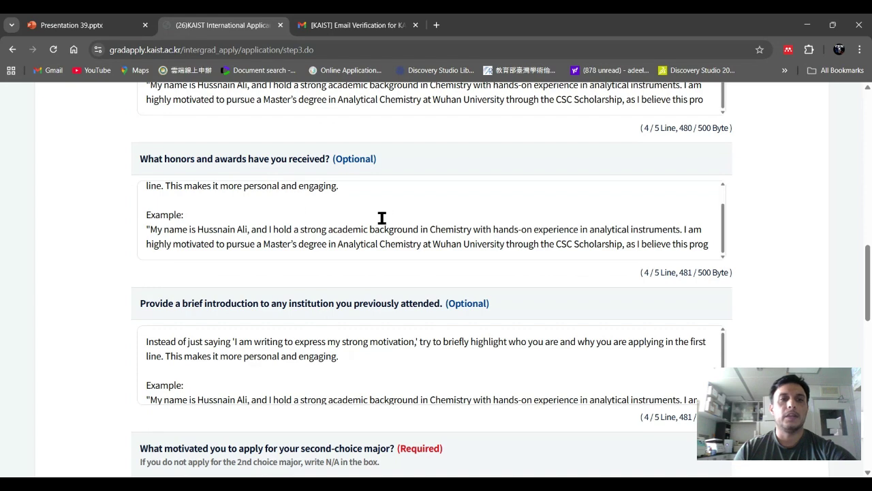
scroll(381, 224, down, 2)
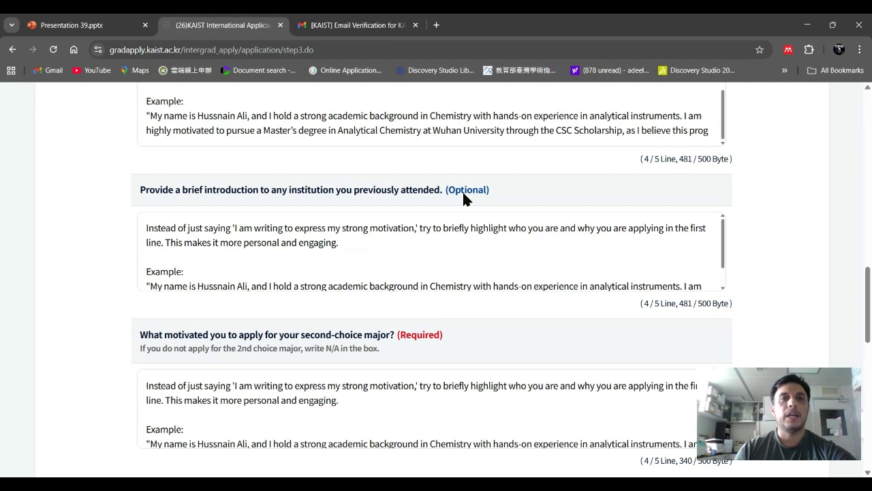
scroll(459, 255, down, 3)
scroll(452, 325, down, 1)
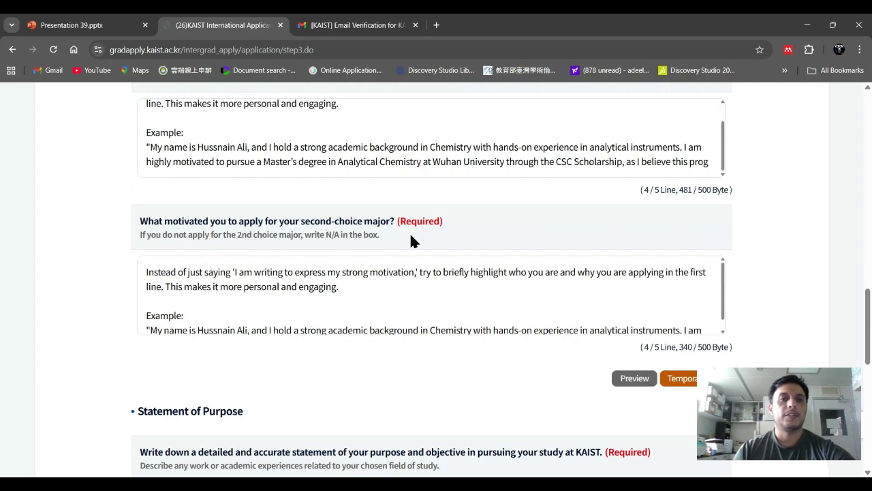
scroll(388, 300, down, 1)
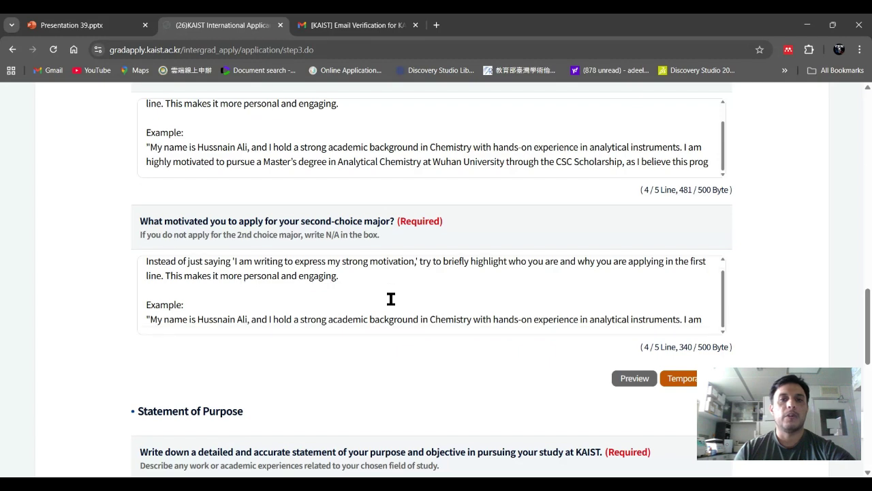
scroll(363, 324, down, 4)
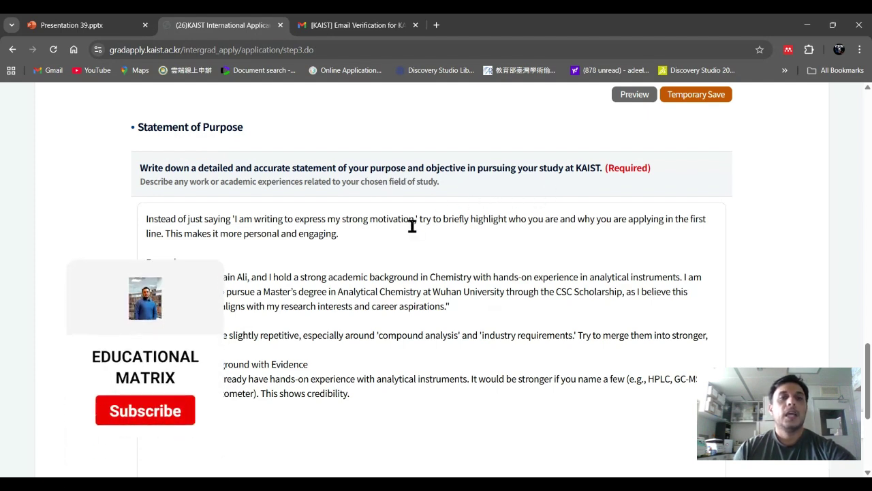
- Save the Step 3 statement with Save & Continue and confirm both prompts to reach Step 4
scroll(399, 234, down, 1)
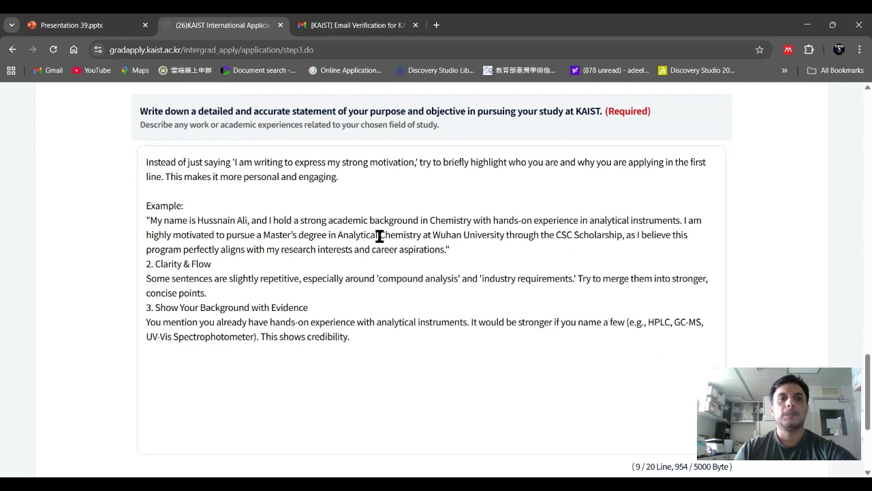
scroll(366, 309, down, 2)
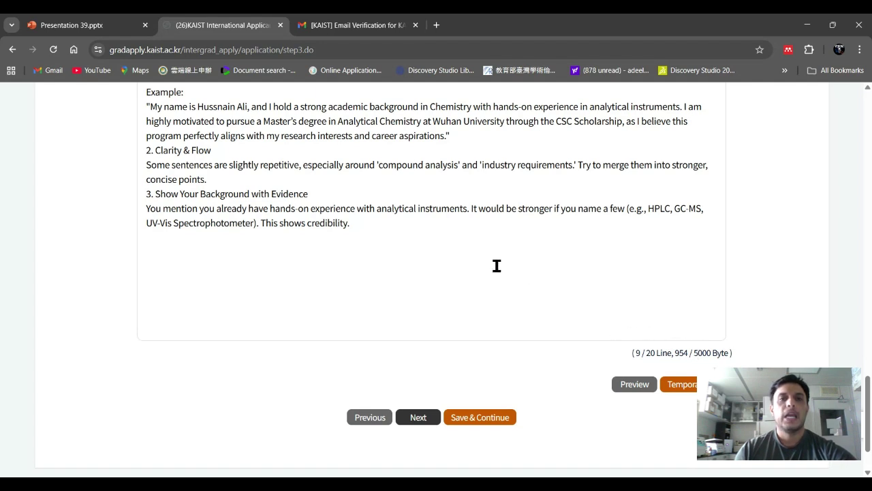
scroll(495, 311, down, 1)
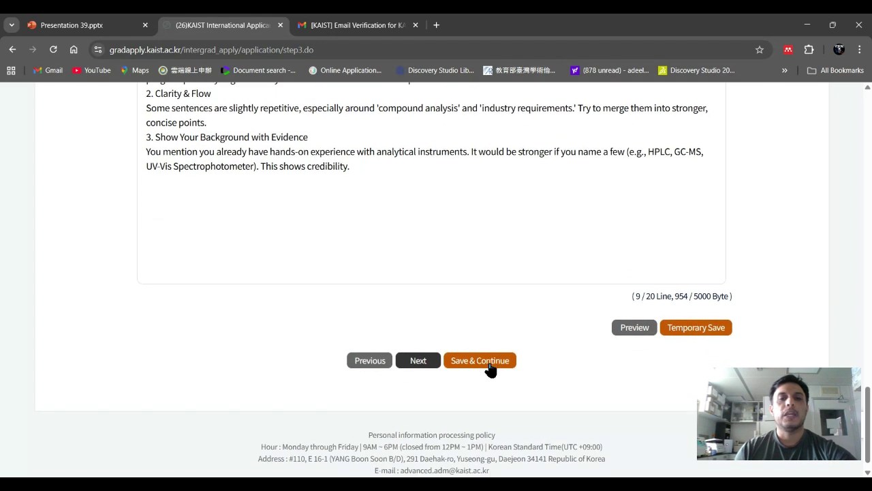
click(490, 368)
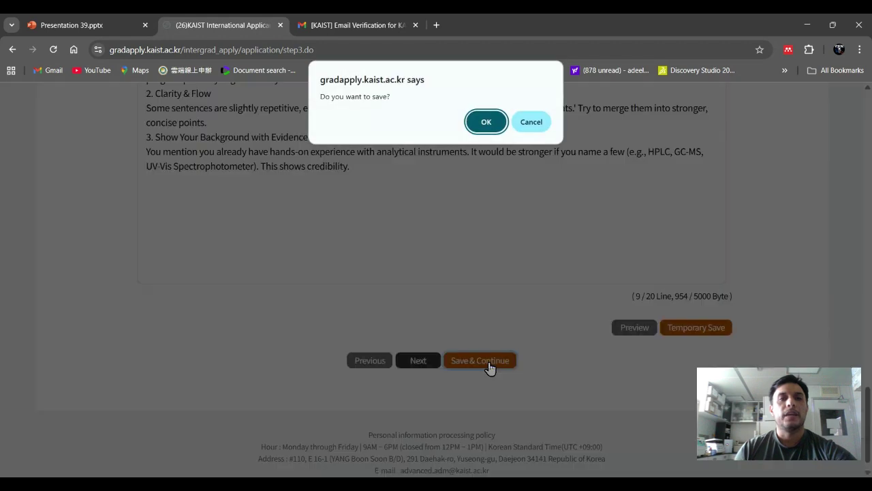
click(484, 123)
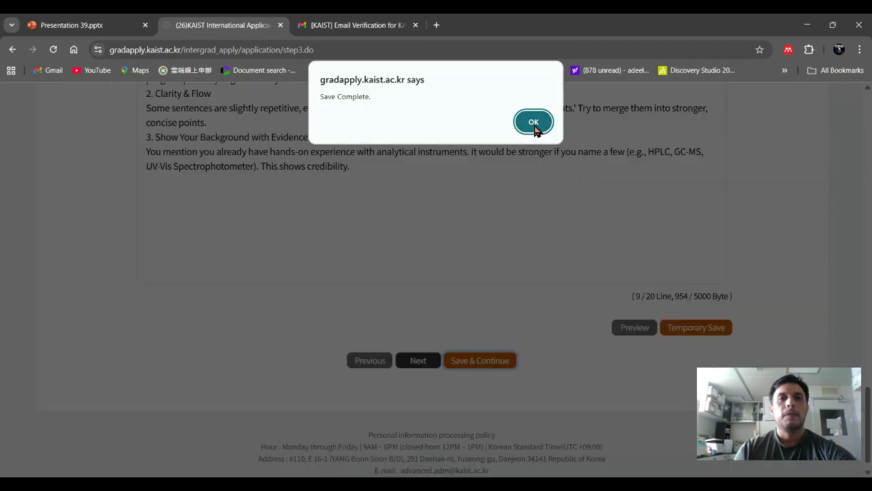
click(533, 124)
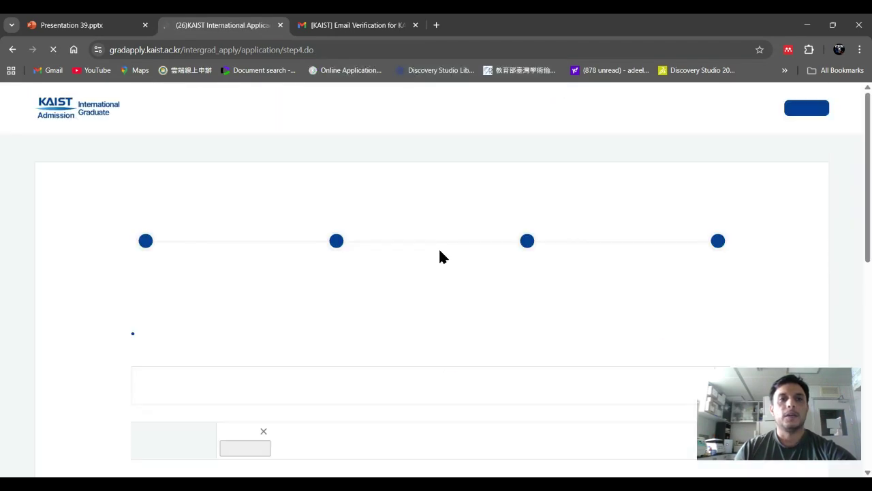
scroll(440, 253, down, 3)
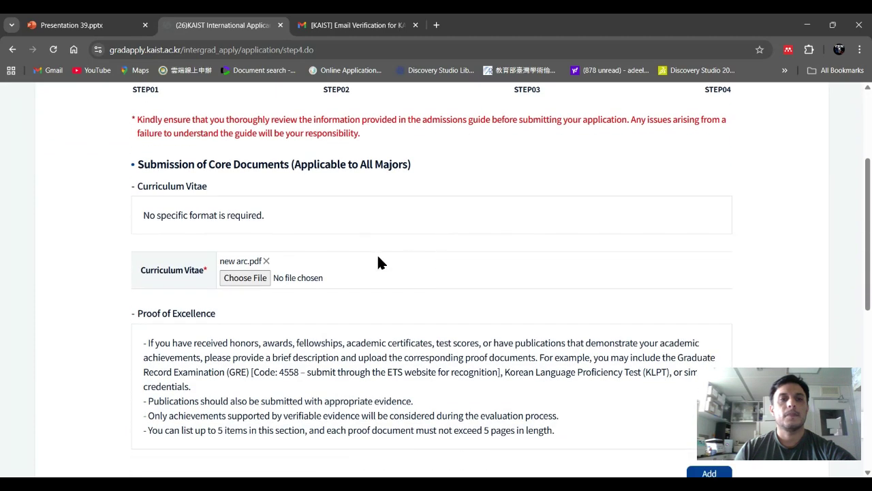
scroll(229, 236, up, 1)
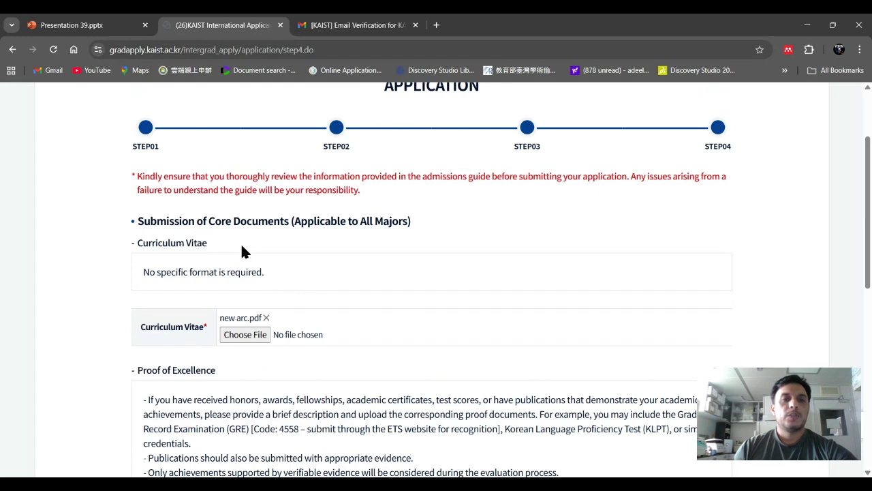
scroll(276, 254, down, 1)
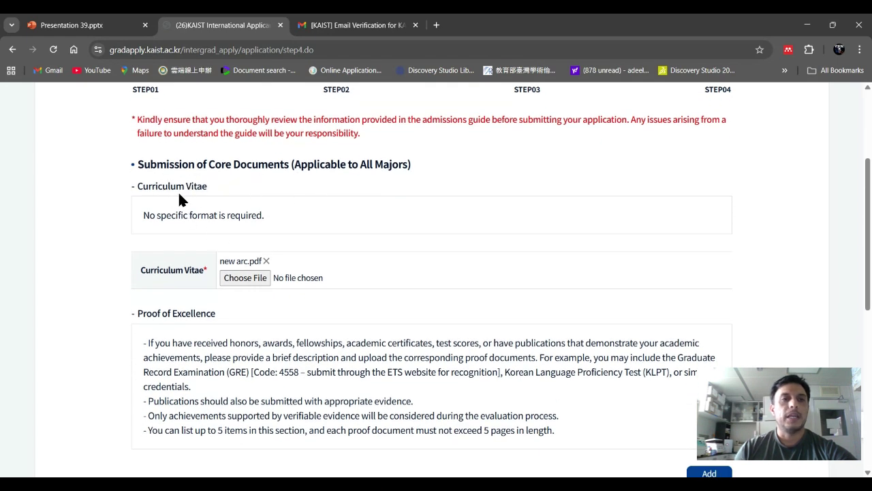
scroll(276, 243, down, 1)
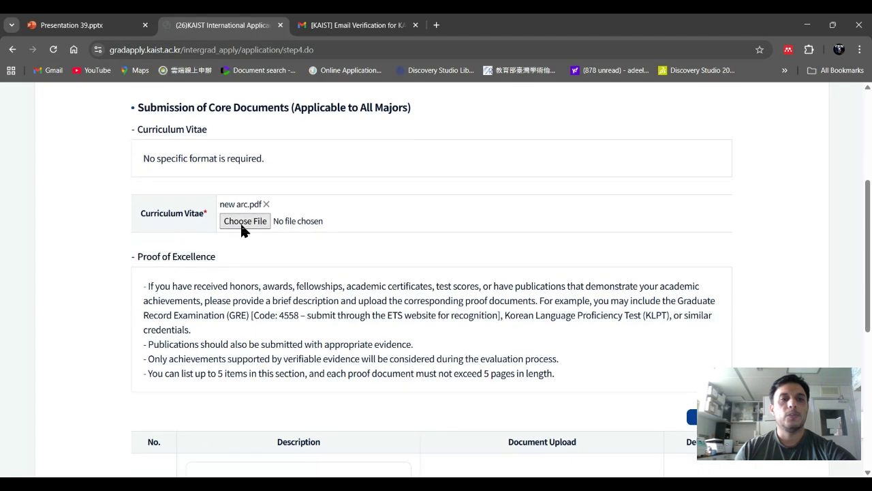
scroll(247, 229, down, 2)
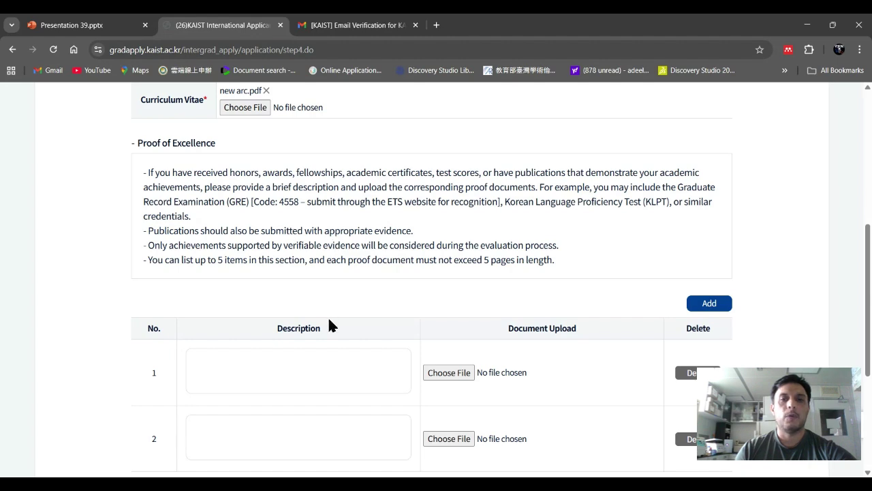
scroll(328, 322, down, 2)
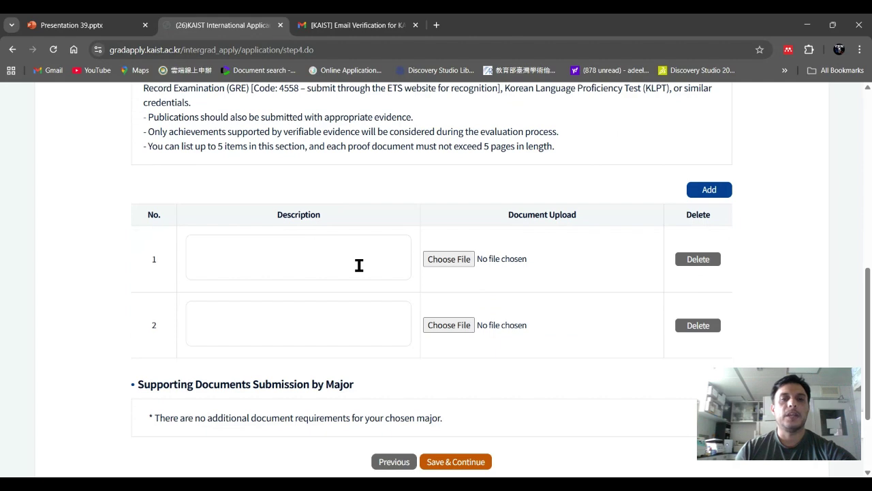
scroll(348, 281, up, 2)
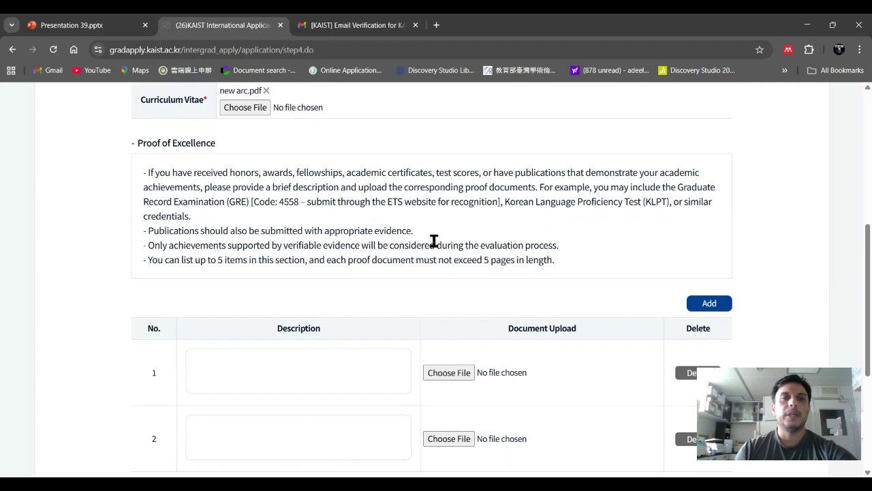
scroll(433, 241, down, 5)
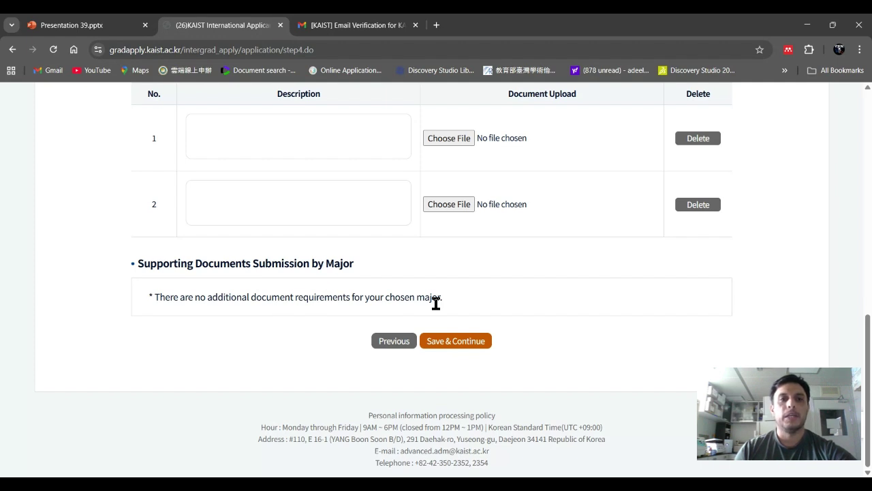
- Save the Step 4 documents and confirm both prompts to reach the Payment page
click(443, 346)
click(483, 124)
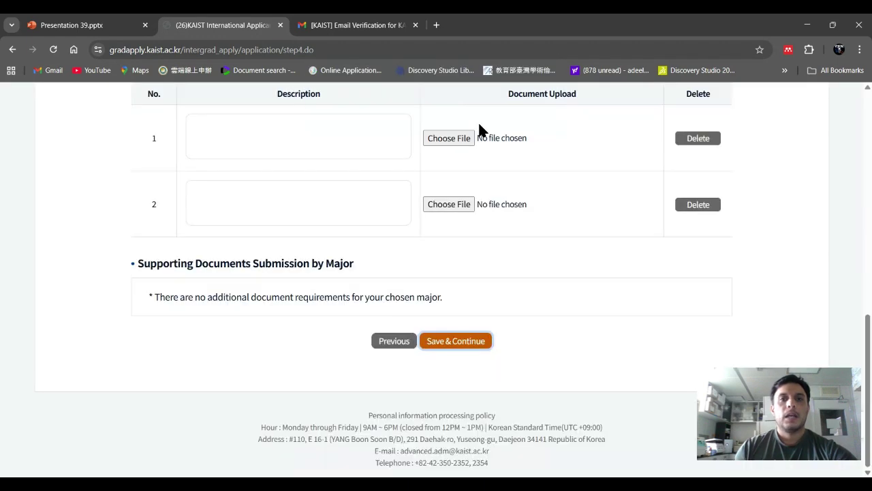
click(531, 121)
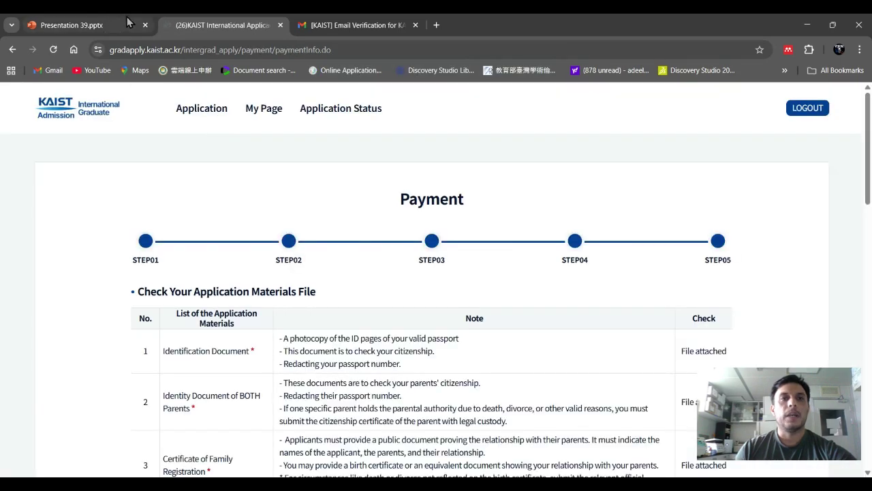
- Tick the application-reviewed confirmation and check the USD 80 fee options on the Payment page
scroll(303, 285, down, 1)
scroll(304, 285, down, 1)
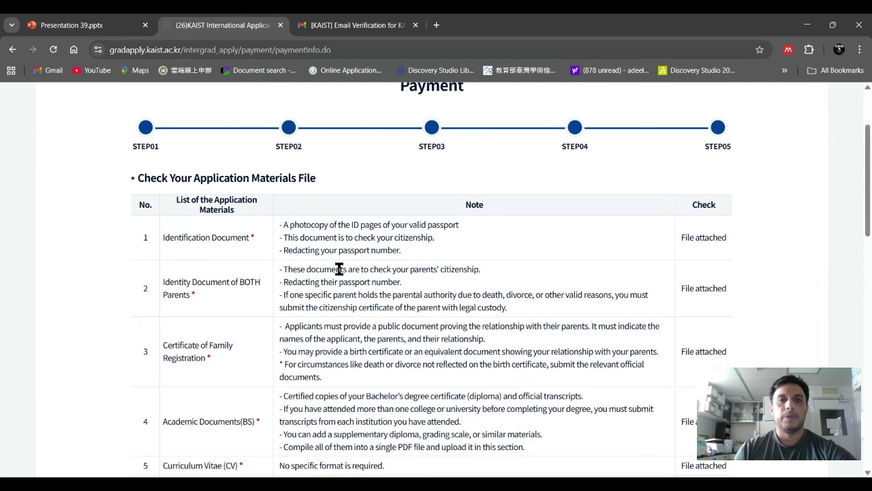
scroll(218, 237, down, 1)
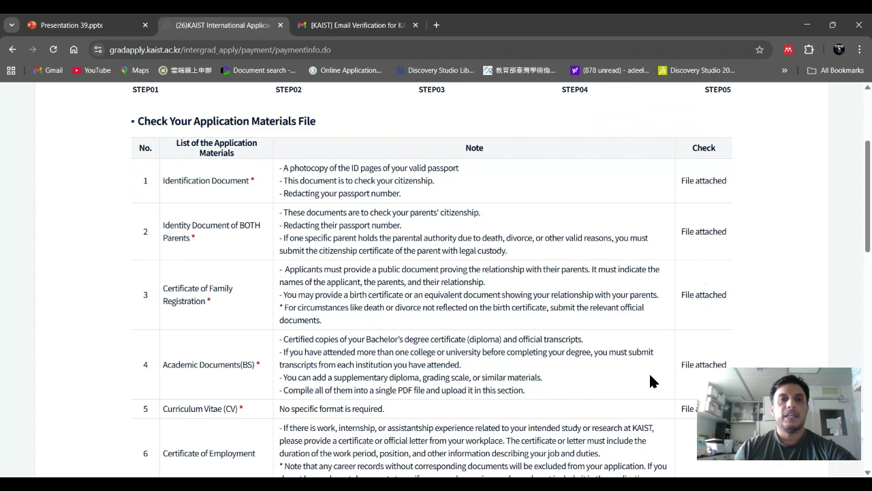
scroll(254, 278, down, 6)
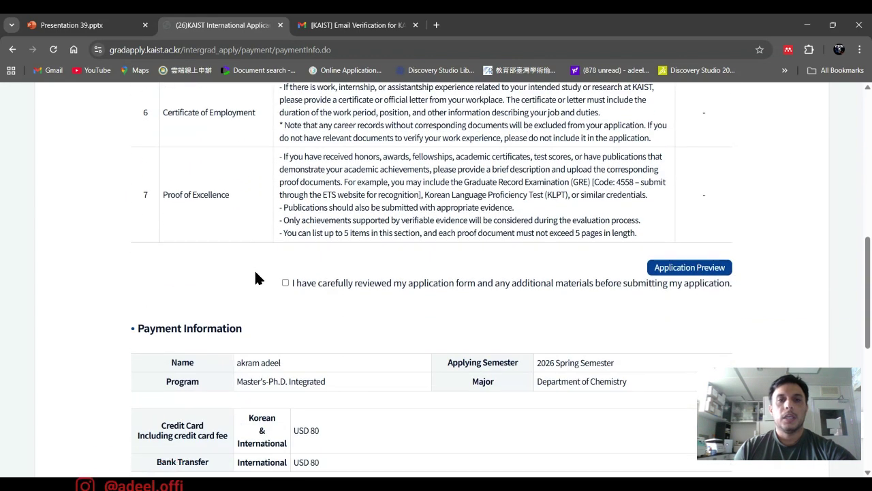
click(286, 282)
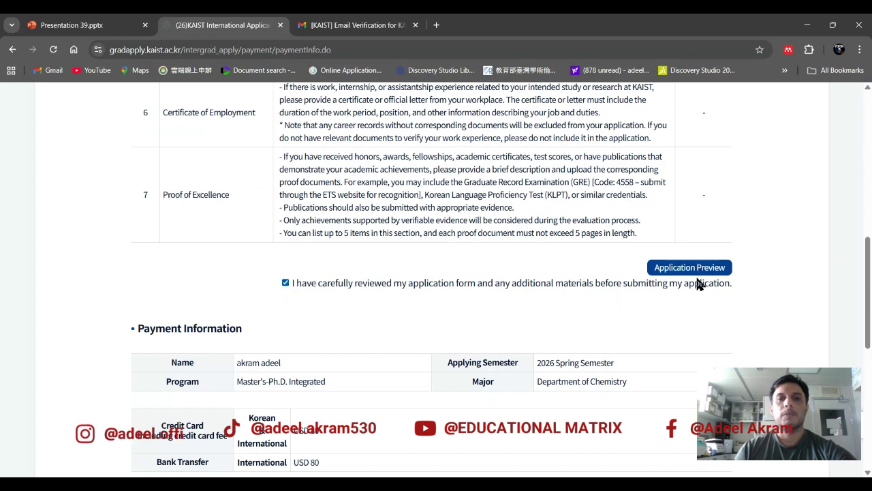
scroll(297, 346, down, 1)
scroll(296, 348, down, 2)
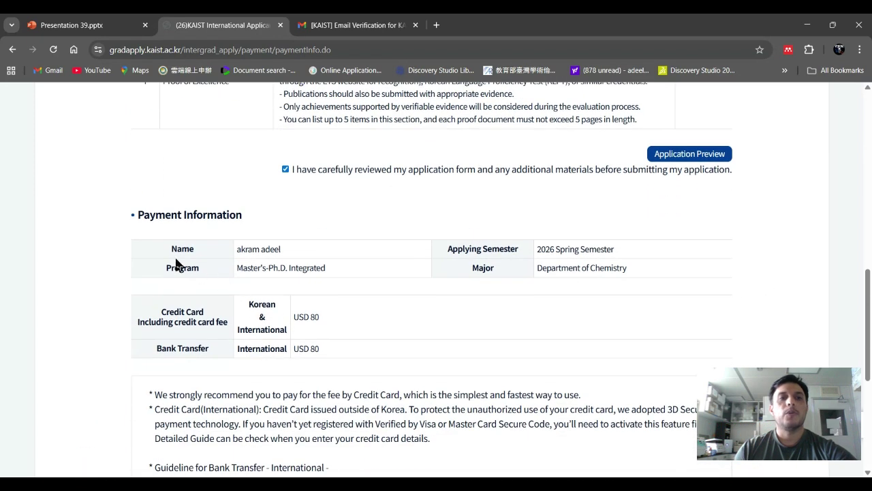
scroll(432, 263, down, 3)
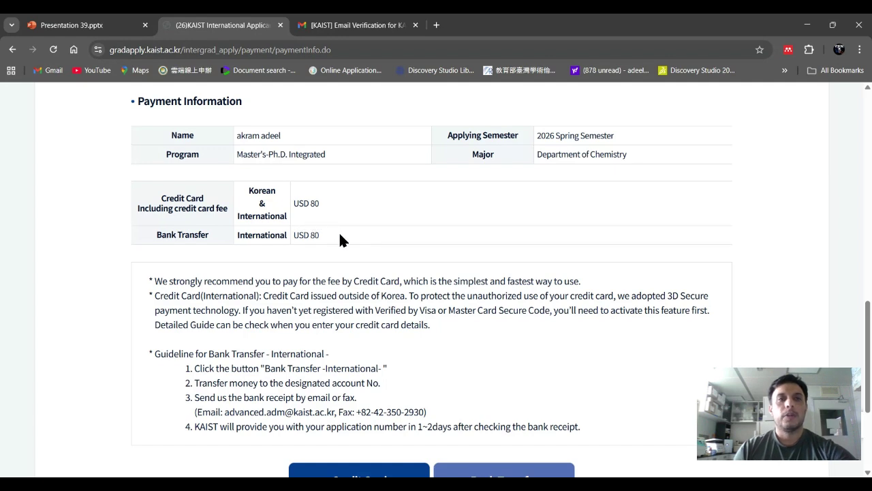
scroll(340, 232, down, 3)
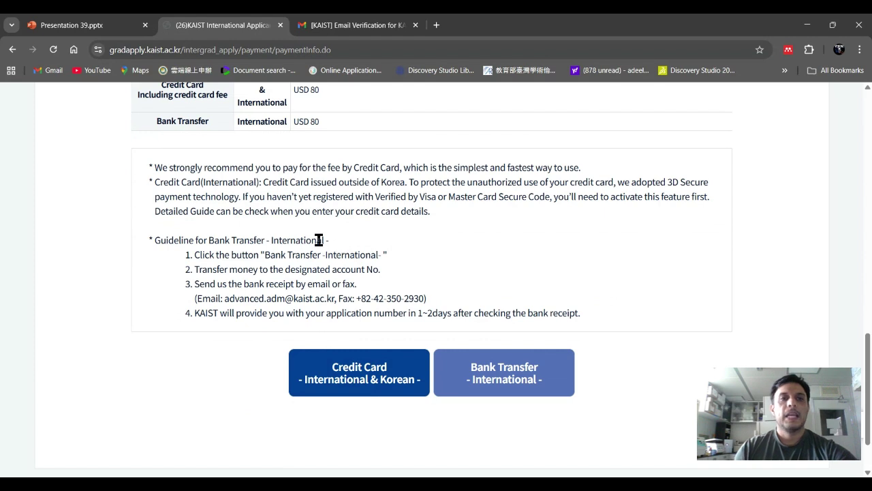
scroll(272, 143, up, 1)
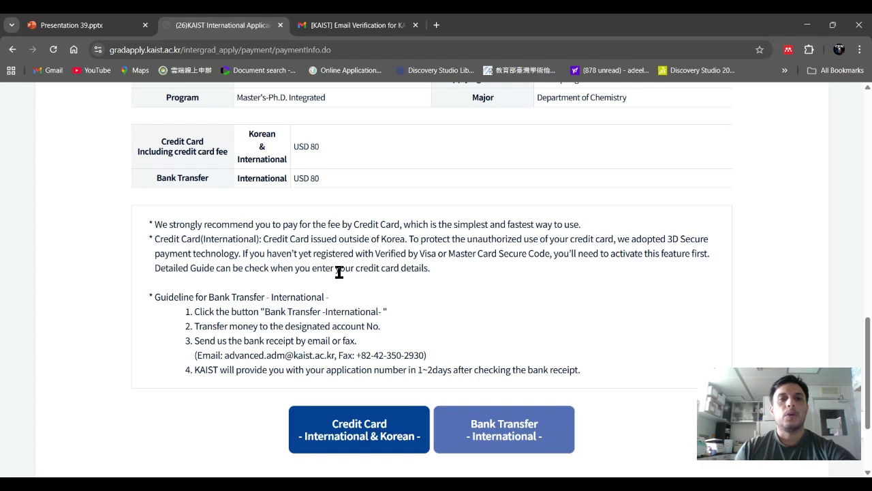
- Switch to the scholarship presentation in PowerPoint and select the Benefits slide (slide 5)
click(88, 30)
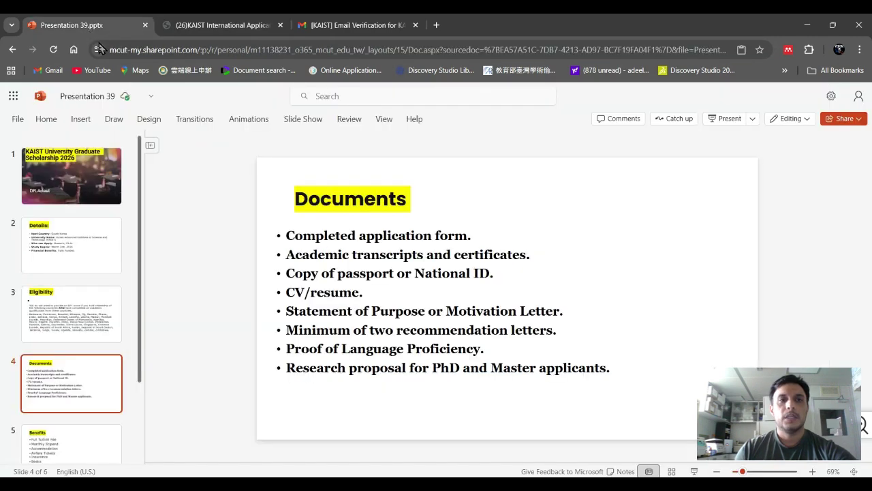
scroll(71, 286, down, 3)
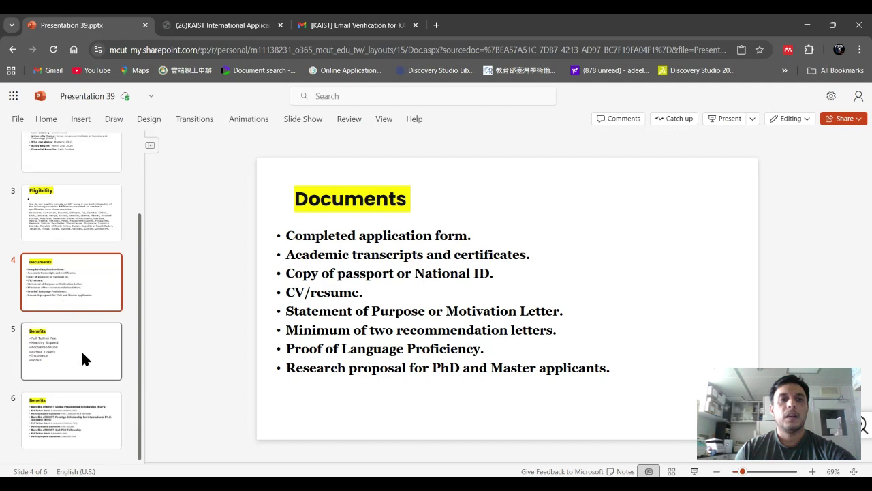
click(82, 349)
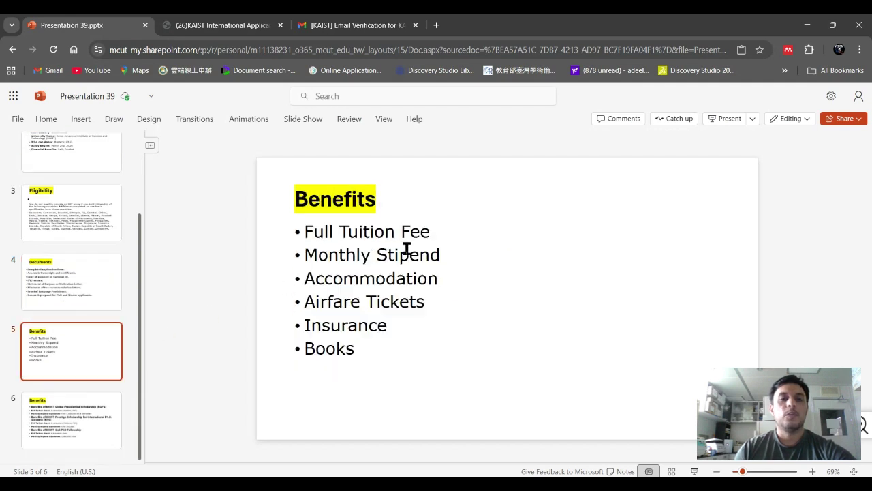